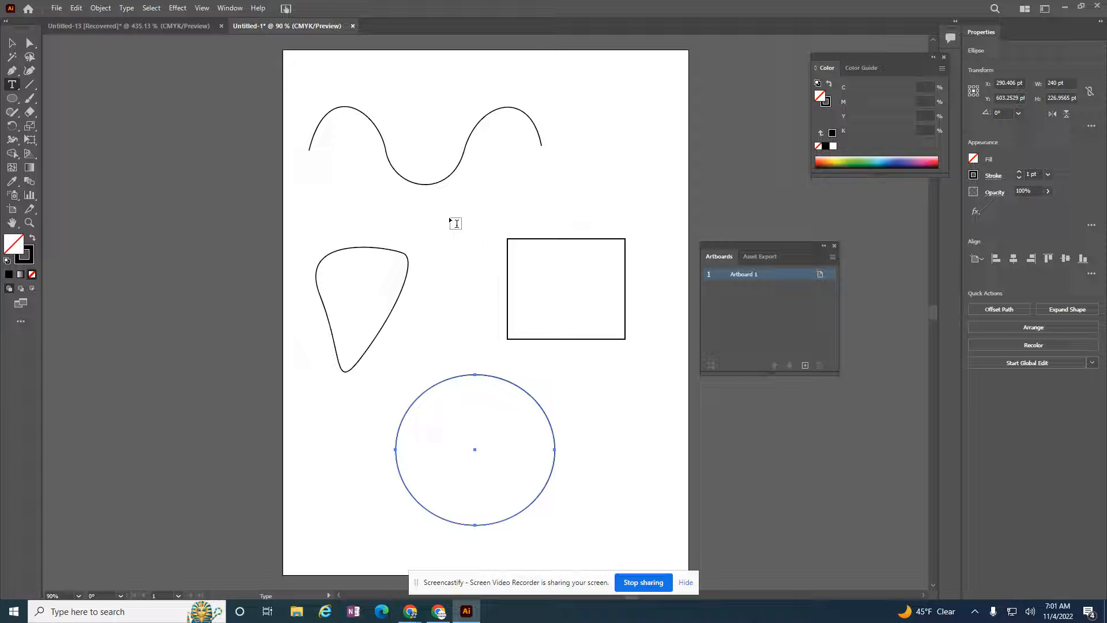
# Step: Show the Character panel, park it in the empty area beside the artboard, and close the Artboards panel
pyautogui.click(223, 8)
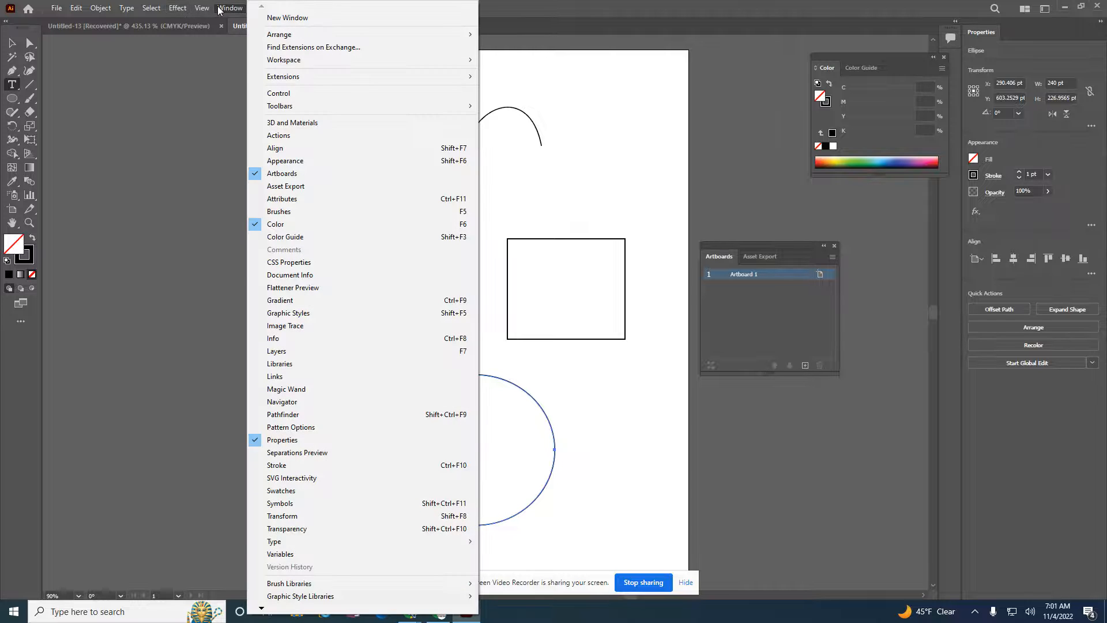
pyautogui.moveTo(284, 542)
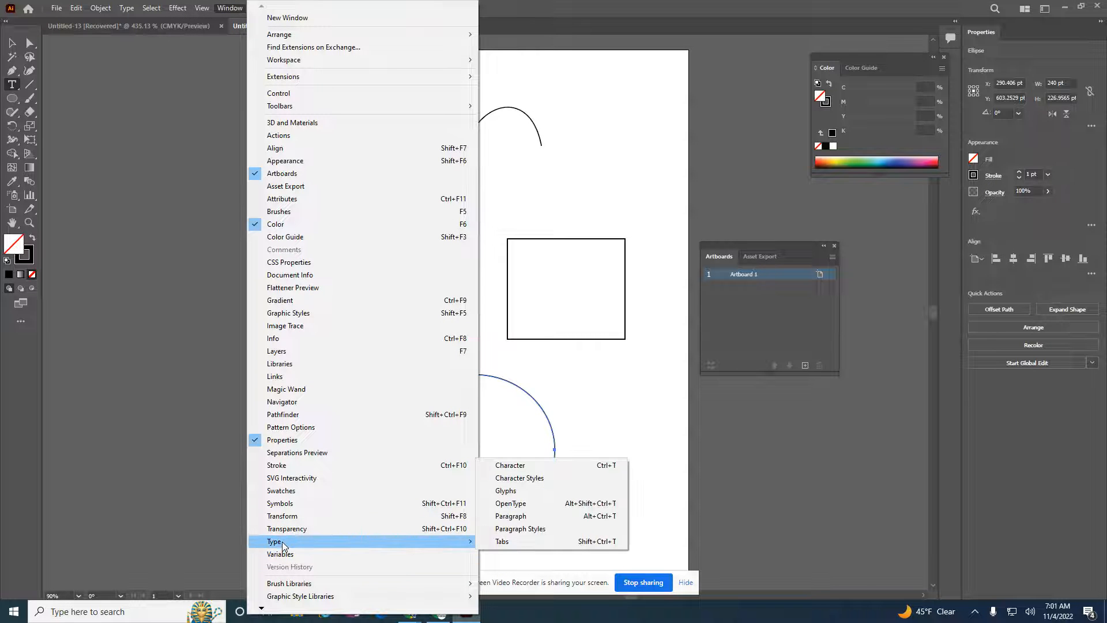
pyautogui.click(519, 466)
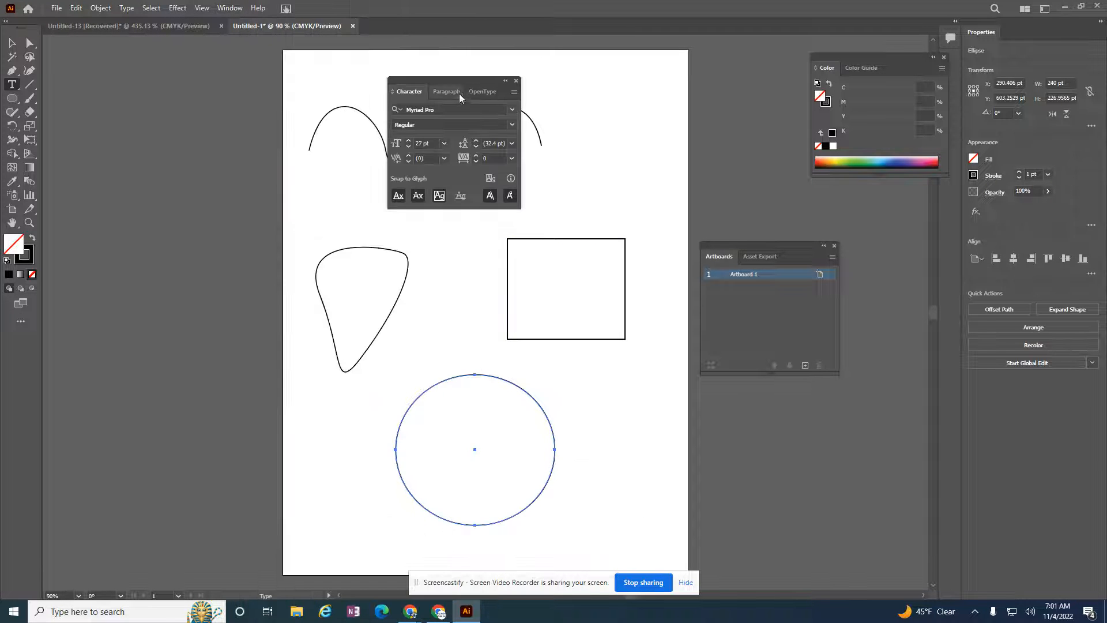
pyautogui.moveTo(454, 82)
pyautogui.mouseDown()
pyautogui.moveTo(949, 411)
pyautogui.moveTo(774, 410)
pyautogui.moveTo(785, 208)
pyautogui.mouseUp()
pyautogui.click(833, 246)
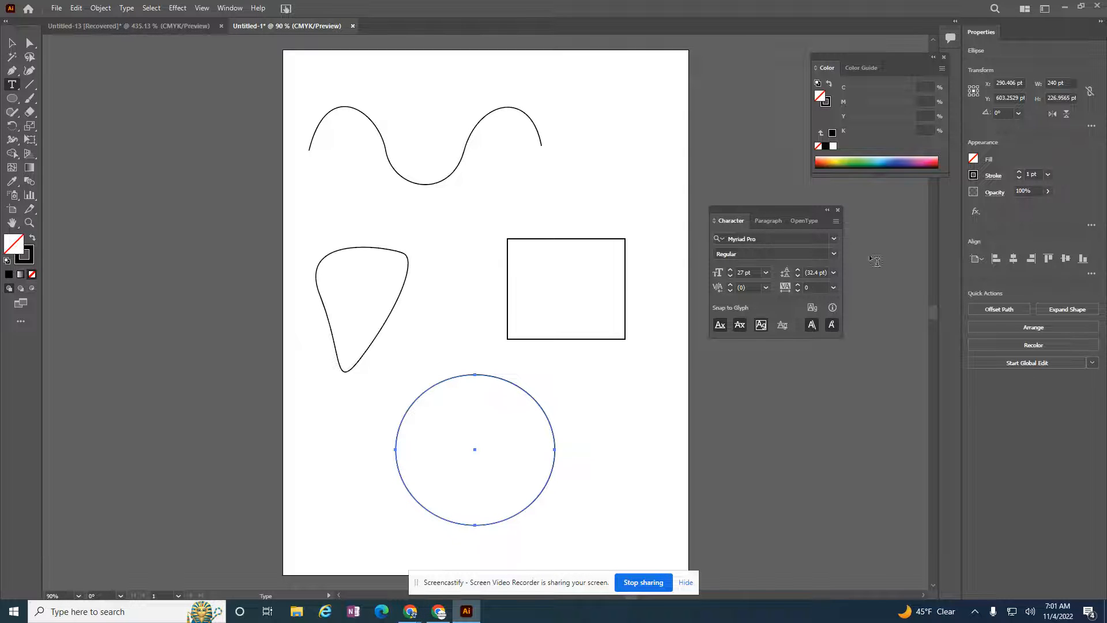
# Step: Add point text reading "Black Creek" in the artboard's upper right corner with the Type tool
pyautogui.moveTo(12, 87); pyautogui.dragTo(81, 82)
pyautogui.click(584, 91)
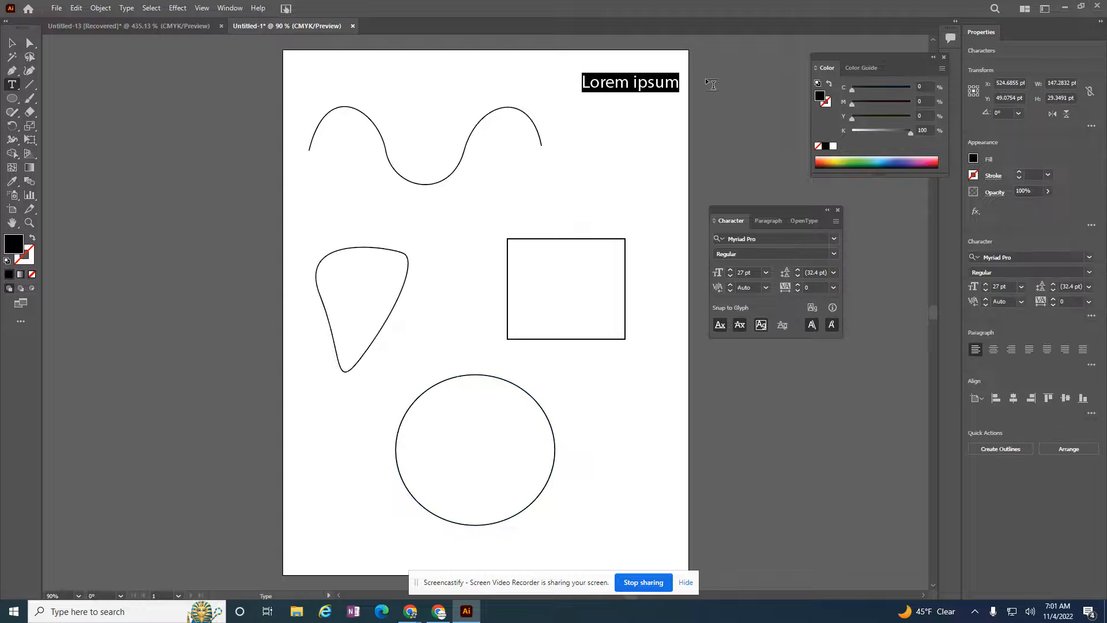
pyautogui.write('Black Creek')
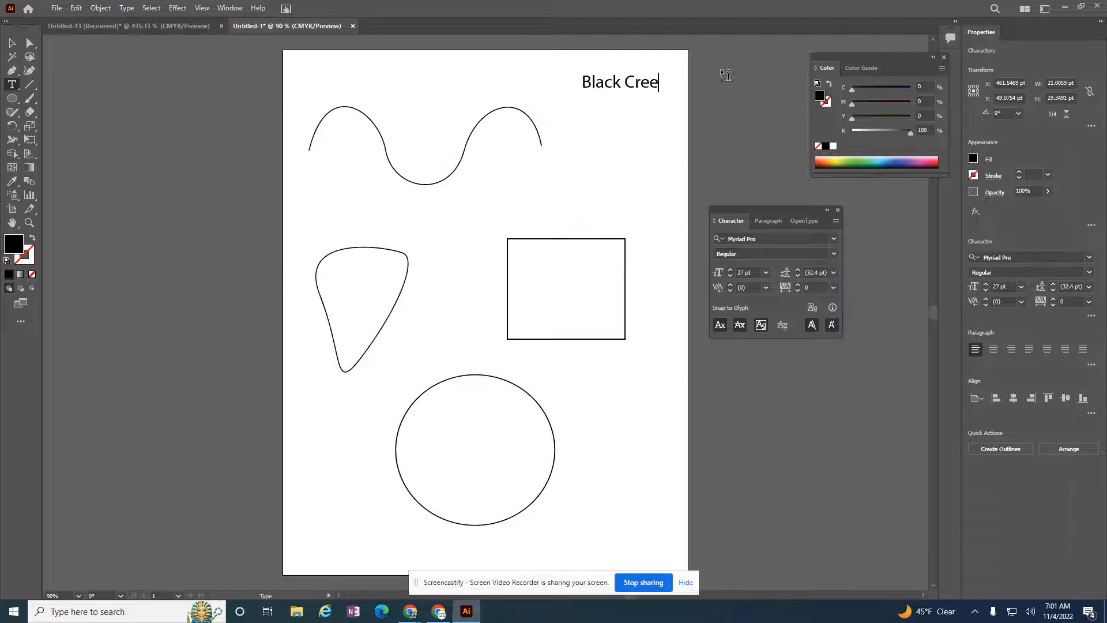
# Step: Change the font of the "Black Creek" text to Papyrus
pyautogui.moveTo(582, 85); pyautogui.dragTo(669, 87)
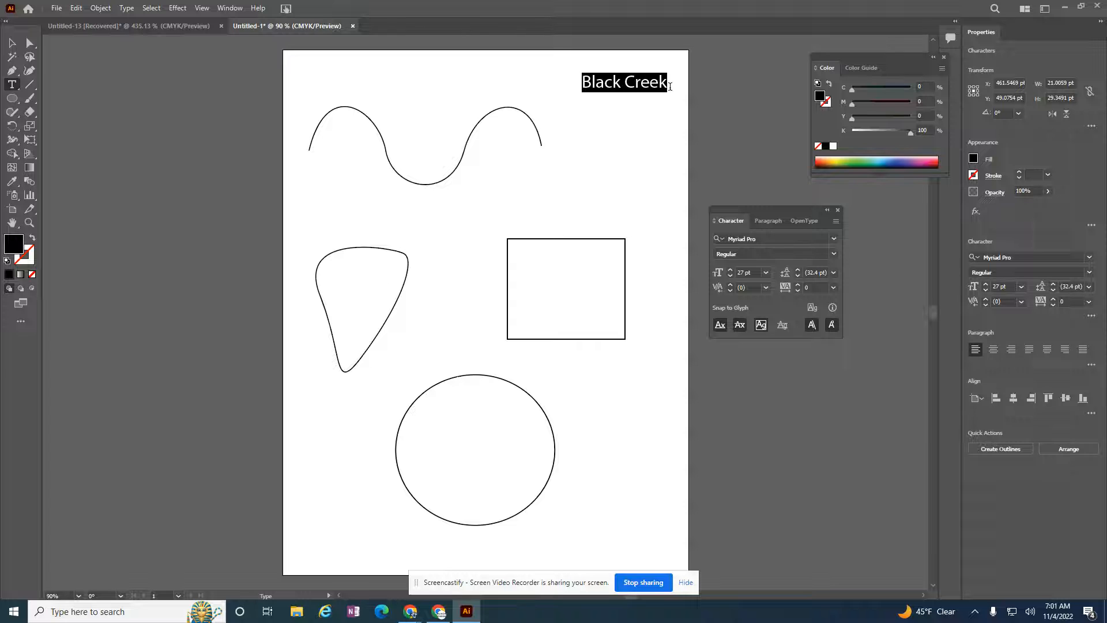
pyautogui.click(753, 238)
pyautogui.click(833, 238)
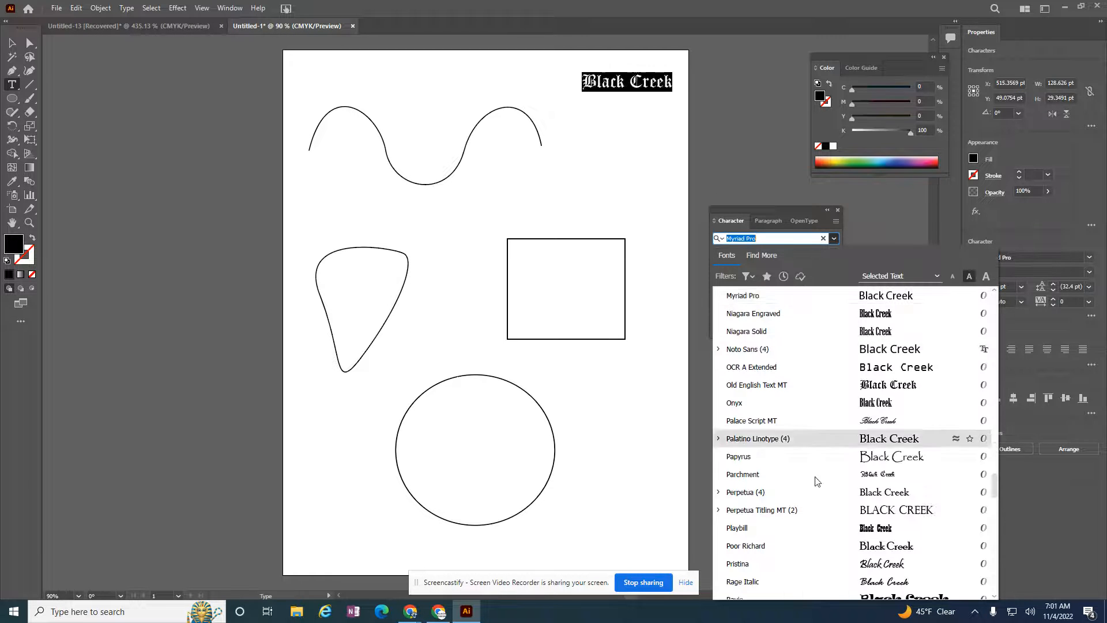
pyautogui.click(903, 456)
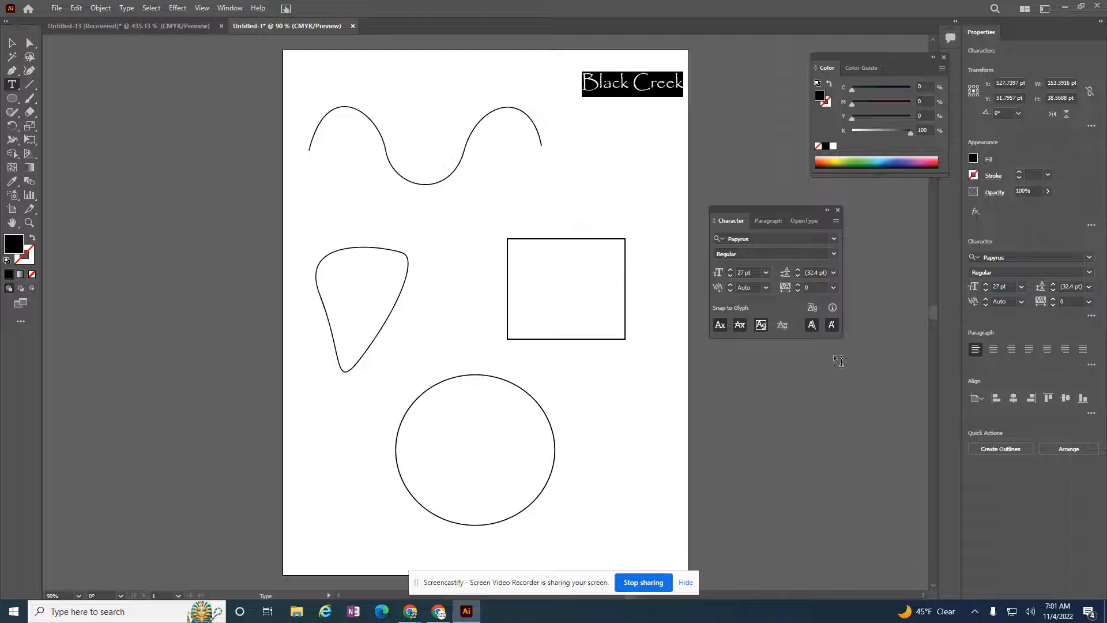
# Step: Set the font size of the "Black Creek" text to 24 pt
pyautogui.click(739, 273)
pyautogui.scroll(-2, 741, 278)
pyautogui.scroll(7, 742, 278)
pyautogui.scroll(-5, 741, 278)
pyautogui.scroll(2, 741, 278)
pyautogui.scroll(-4, 741, 278)
pyautogui.scroll(5, 743, 268)
pyautogui.scroll(-6, 743, 268)
pyautogui.scroll(2, 743, 268)
pyautogui.scroll(-2, 742, 268)
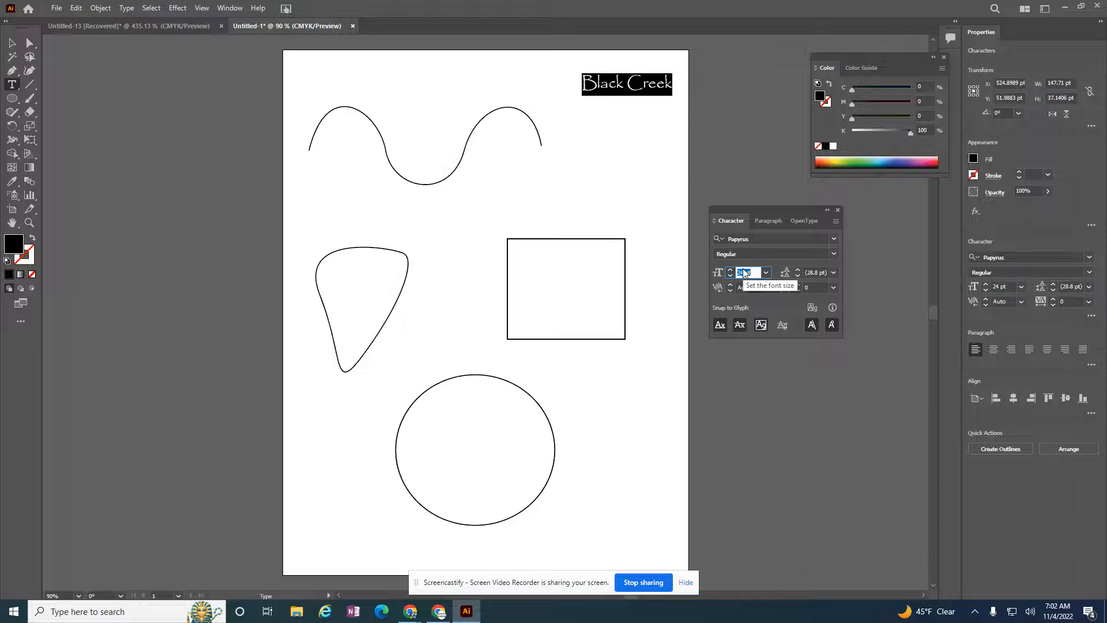
# Step: Set the tracking of the "Black Creek" text to -9 and deselect the text
pyautogui.click(810, 287)
pyautogui.scroll(1, 810, 287)
pyautogui.scroll(10, 810, 288)
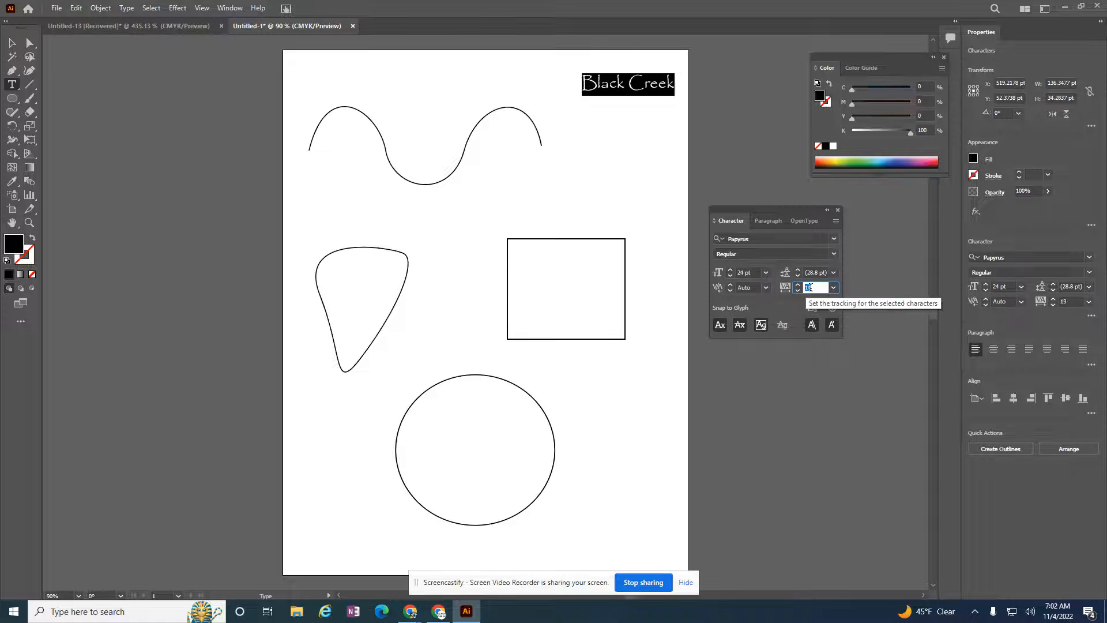
pyautogui.scroll(-2, 810, 287)
pyautogui.scroll(-10, 810, 286)
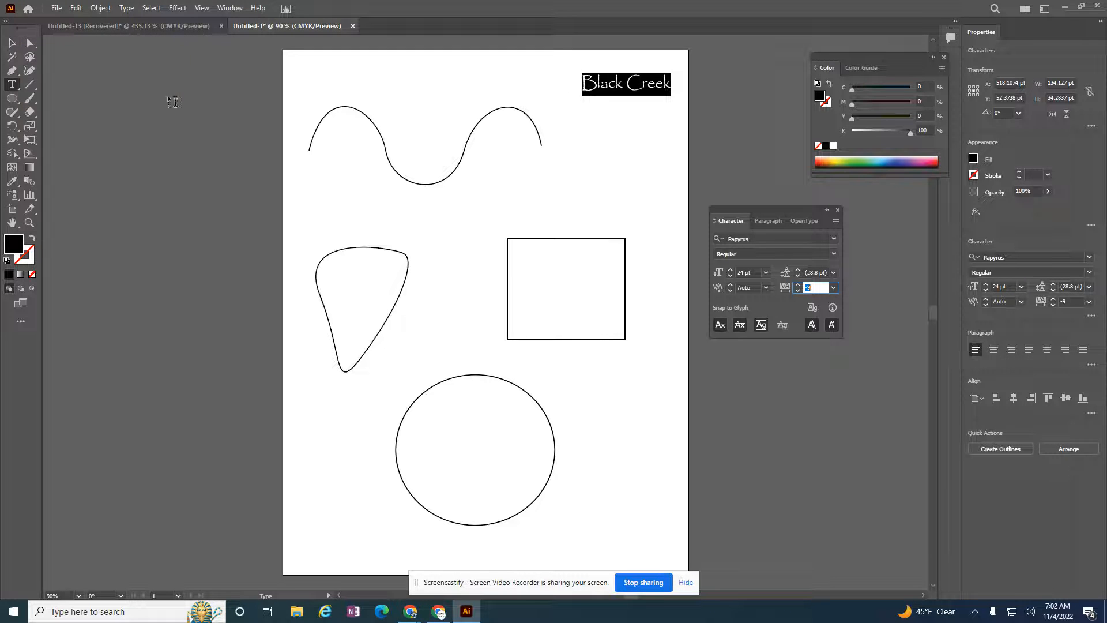
pyautogui.click(12, 44)
pyautogui.click(259, 461)
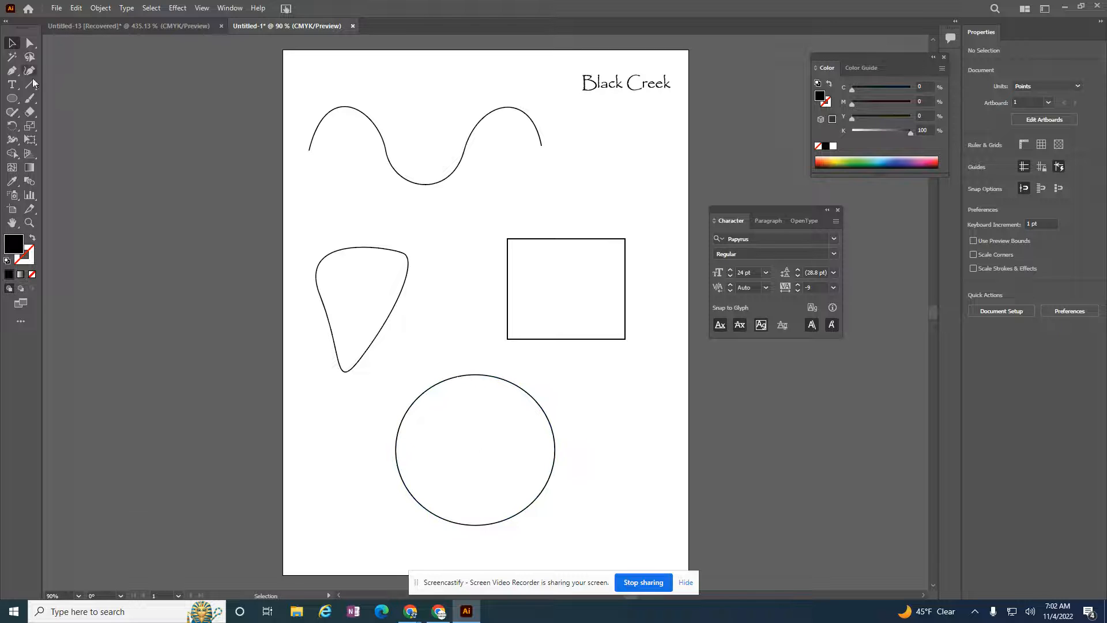
# Step: Add the text "Black Creek Sharables" along the circle's outline with the Type on a Path tool, starting at its upper left
pyautogui.moveTo(12, 86); pyautogui.dragTo(46, 103)
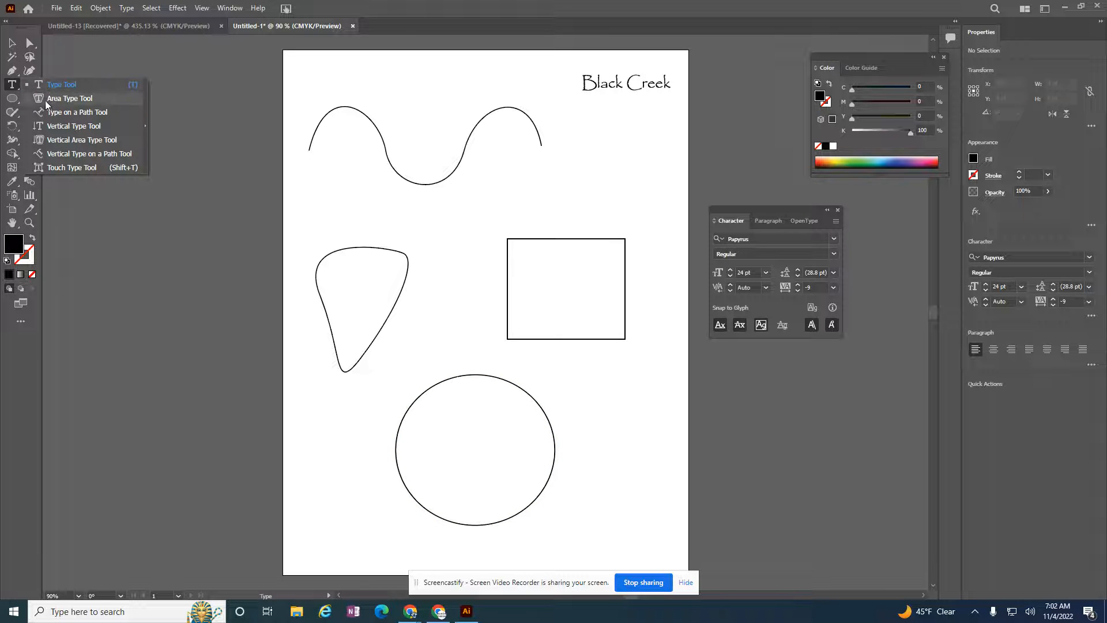
pyautogui.click(92, 114)
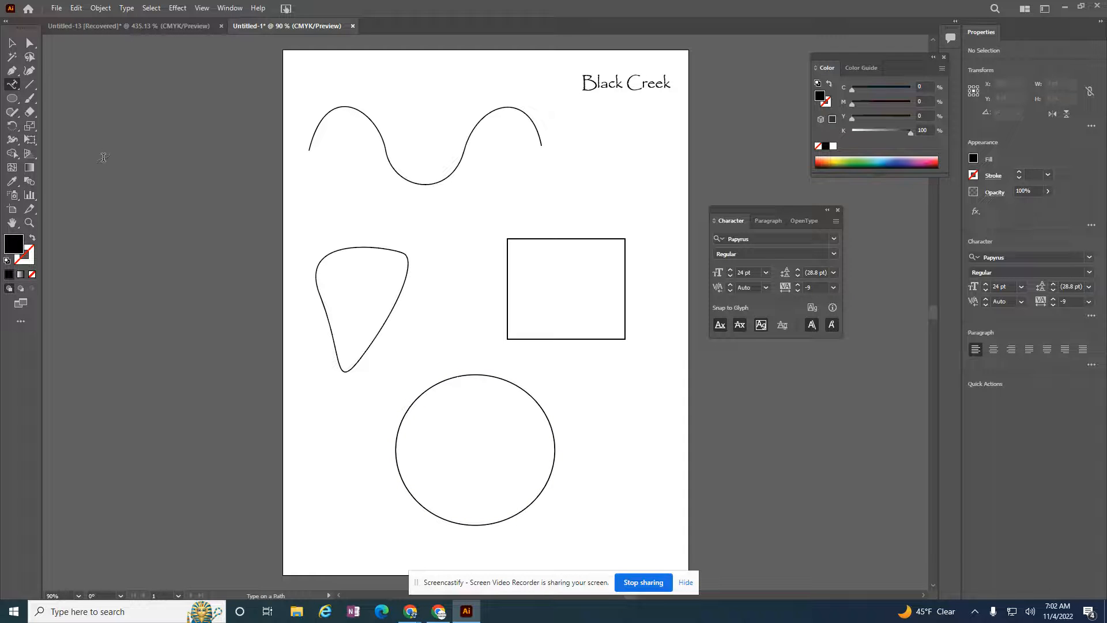
pyautogui.moveTo(12, 84); pyautogui.dragTo(73, 114)
pyautogui.click(403, 416)
pyautogui.write('Black Creek')
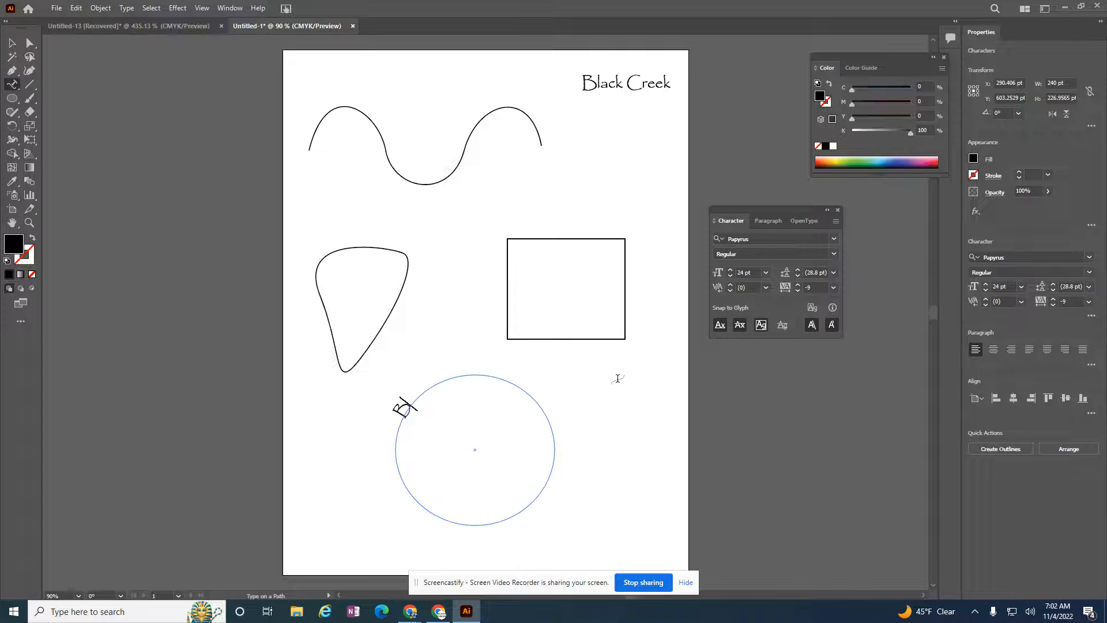
pyautogui.write(' Sharables')
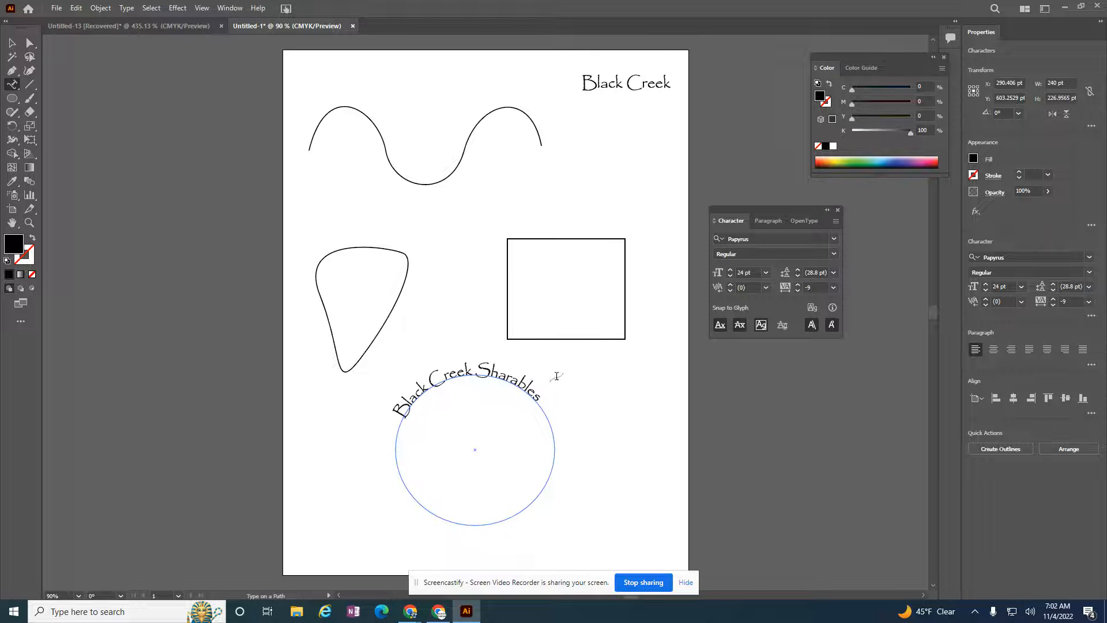
# Step: Set the font size of the whole "Black Creek Sharables" circle text to 30 pt
pyautogui.moveTo(536, 399); pyautogui.dragTo(398, 410)
pyautogui.click(752, 272)
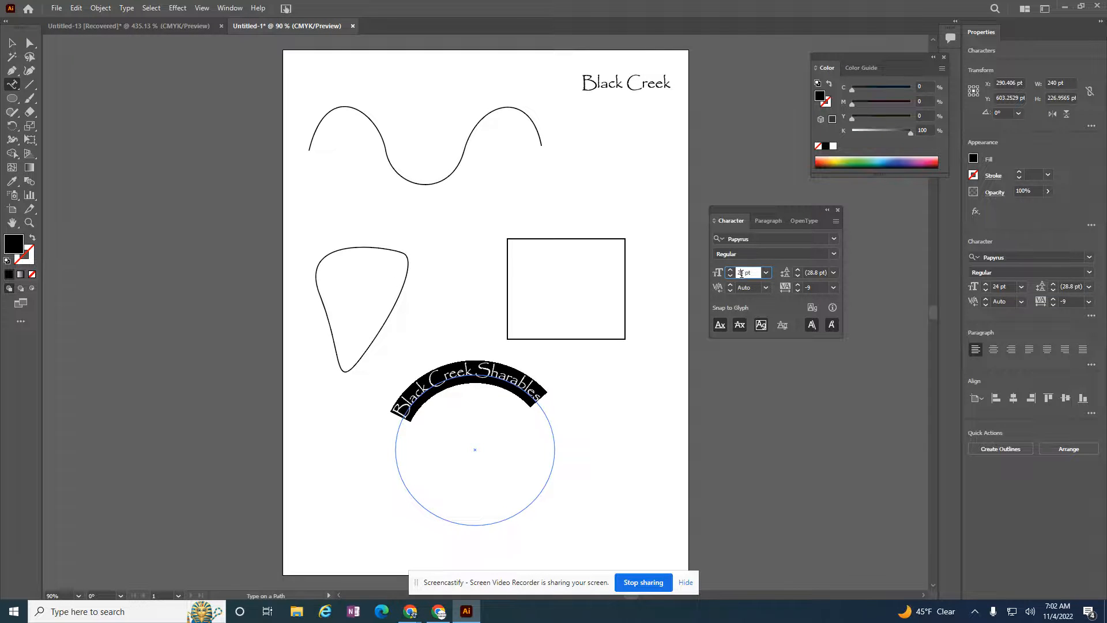
pyautogui.scroll(16, 741, 273)
pyautogui.scroll(-4, 742, 277)
pyautogui.scroll(3, 742, 278)
pyautogui.scroll(-3, 742, 278)
pyautogui.scroll(-6, 741, 278)
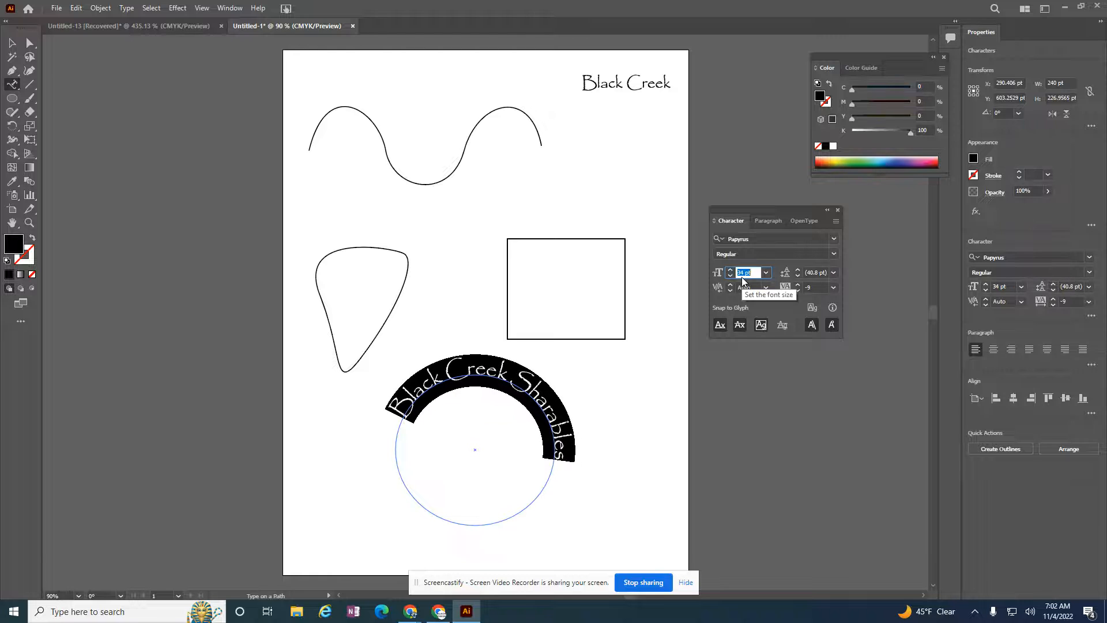
# Step: Set the tracking of the "Black Creek Sharables" text to -6 and finish editing the text
pyautogui.click(812, 285)
pyautogui.scroll(20, 810, 287)
pyautogui.scroll(-20, 810, 287)
pyautogui.scroll(-20, 813, 287)
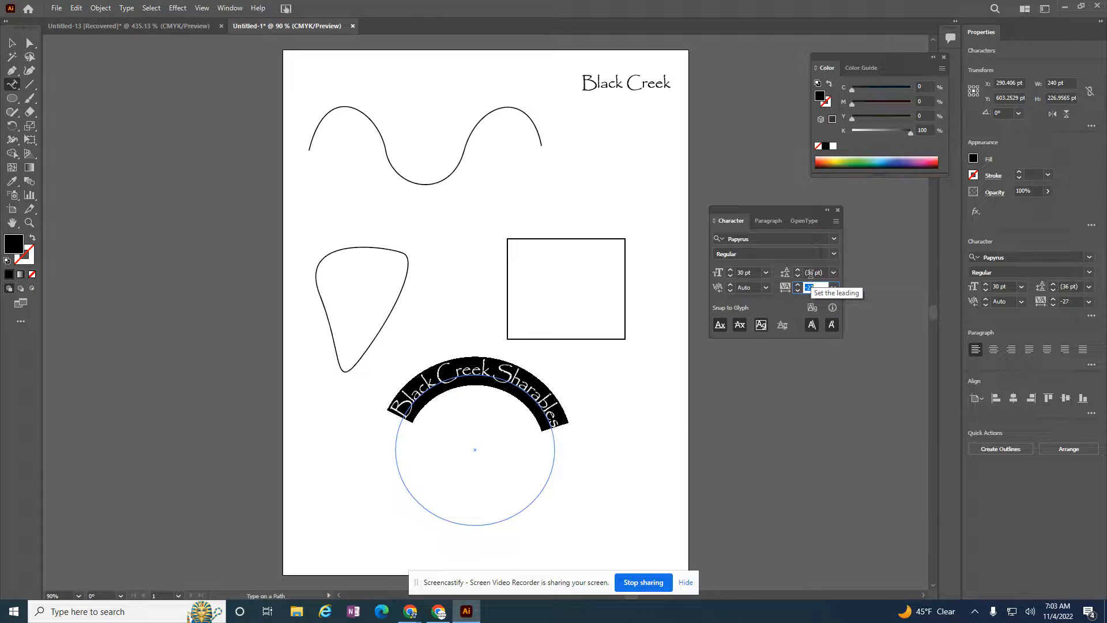
pyautogui.scroll(20, 813, 291)
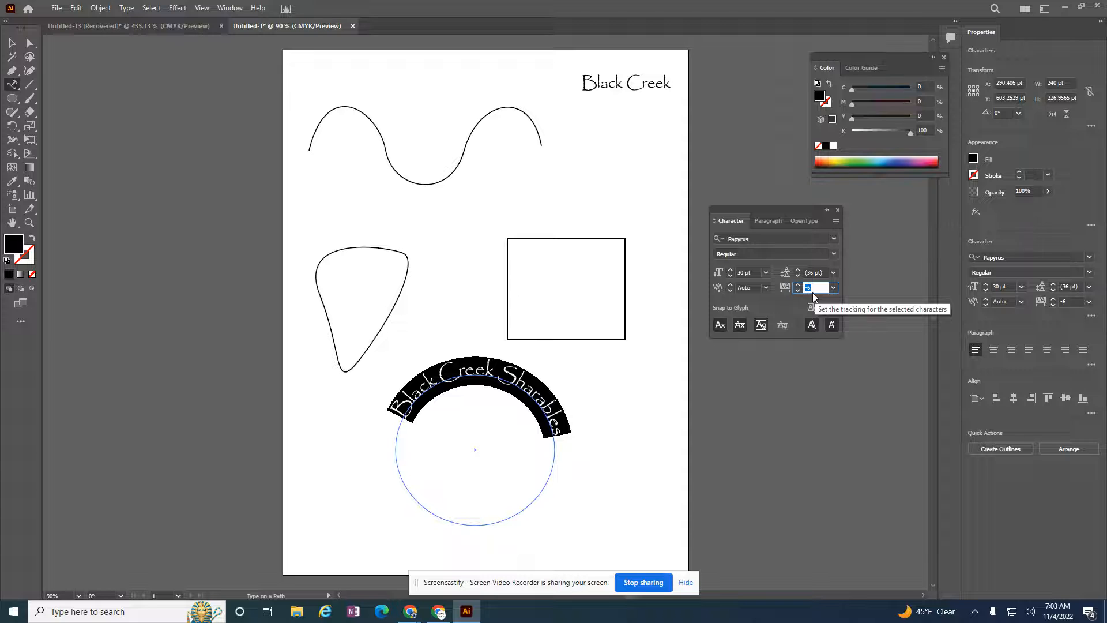
pyautogui.press('Escape')
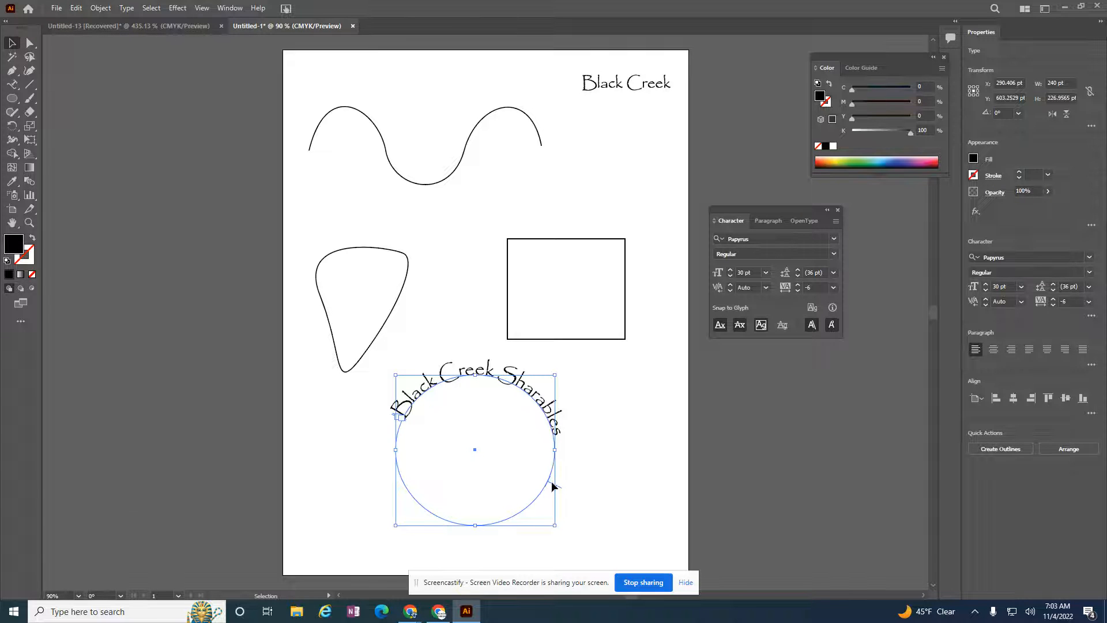
# Step: Slide the "Black Creek Sharables" text clockwise along the circle so it runs down the circle's right side
pyautogui.moveTo(559, 486); pyautogui.dragTo(568, 458)
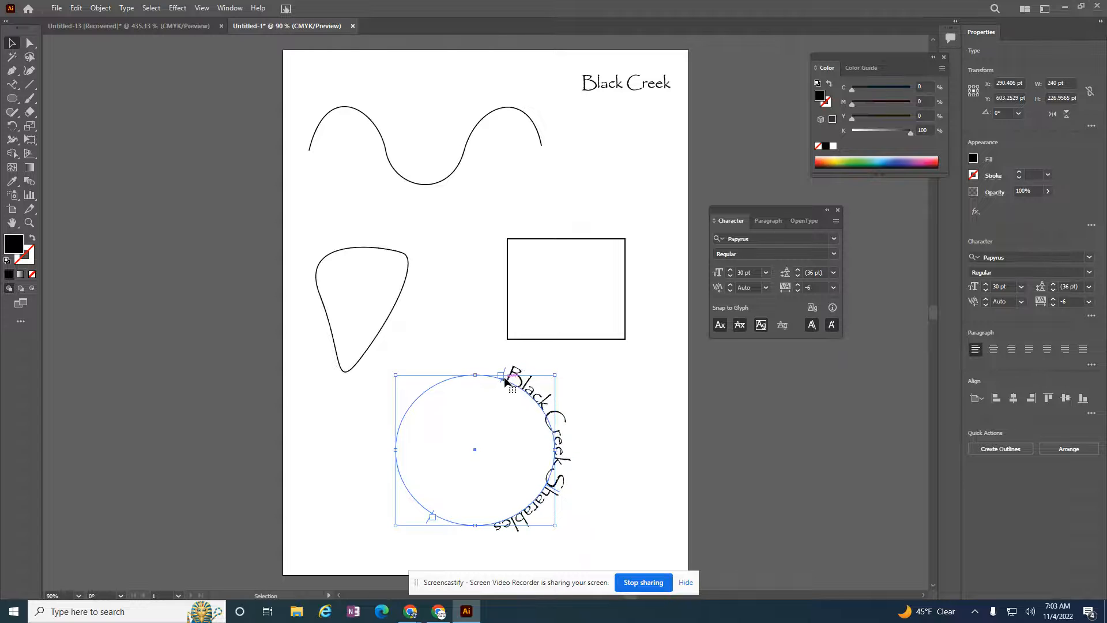
pyautogui.press('t')
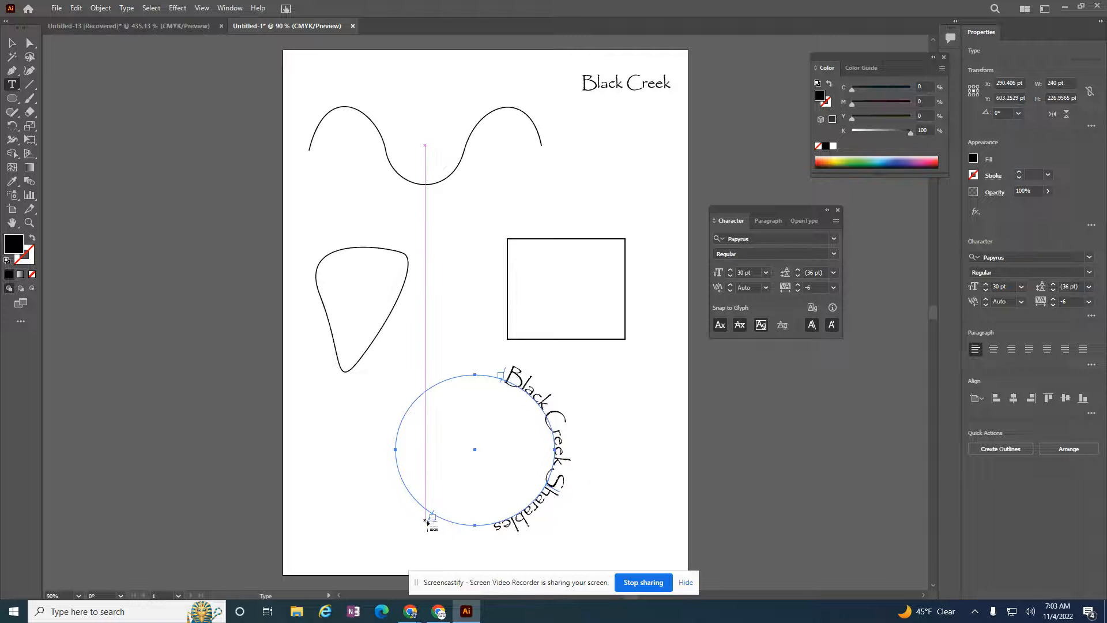
pyautogui.moveTo(422, 520); pyautogui.dragTo(424, 522)
pyautogui.press('Escape')
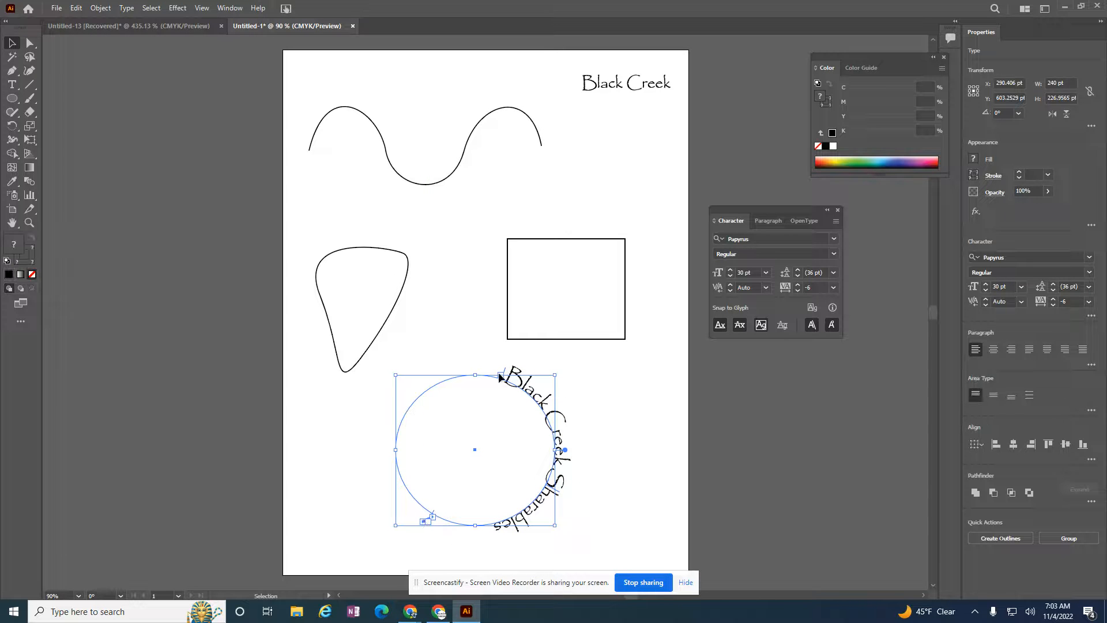
# Step: Move the path text's start back to just left of the circle's top, then flip the text inside along the lower half
pyautogui.moveTo(507, 370); pyautogui.dragTo(456, 371)
pyautogui.click(427, 521)
pyautogui.moveTo(429, 519); pyautogui.dragTo(486, 528)
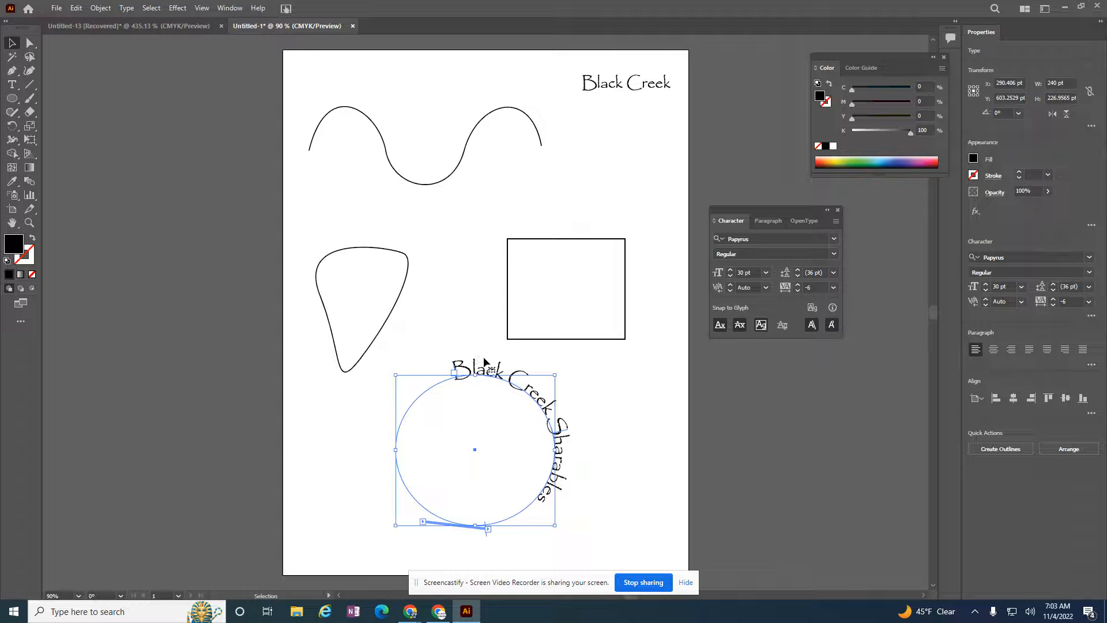
pyautogui.press('a')
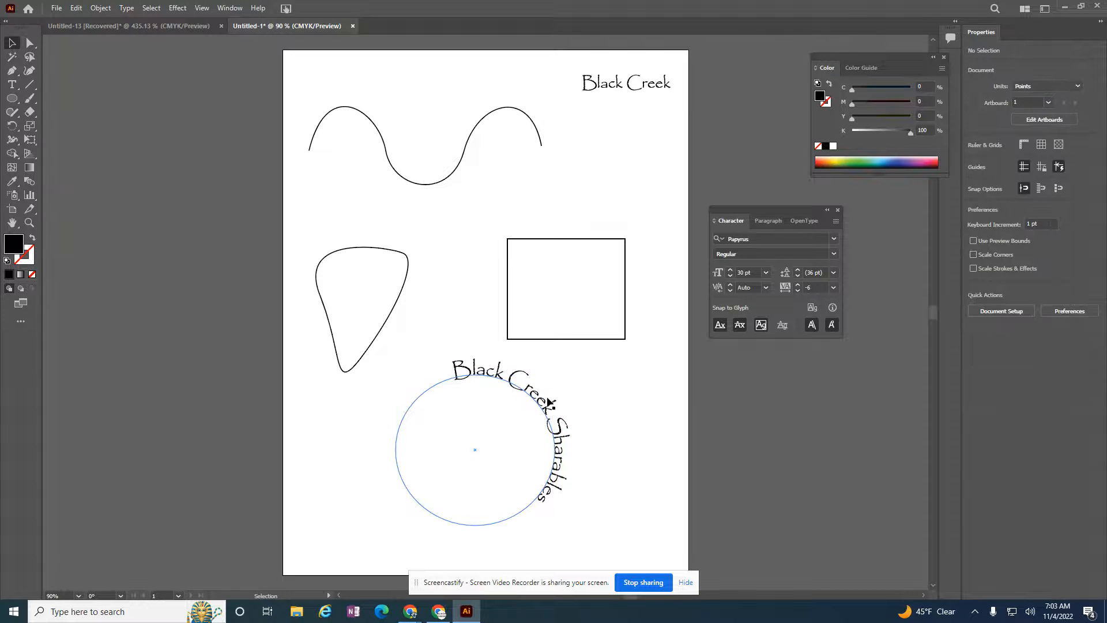
pyautogui.press('v')
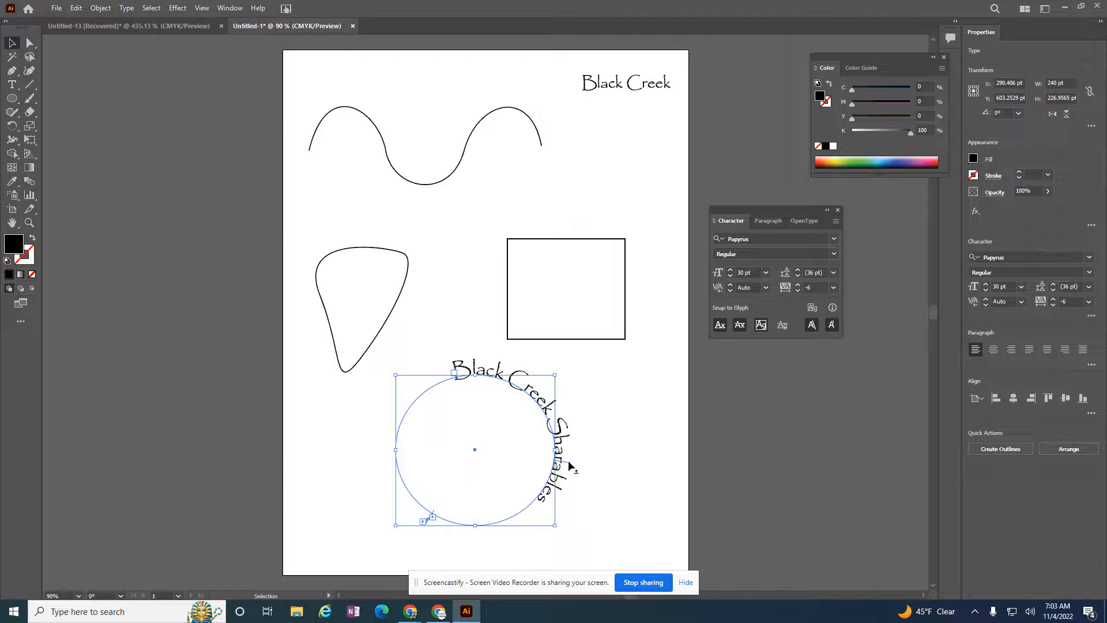
pyautogui.moveTo(568, 460); pyautogui.dragTo(517, 512)
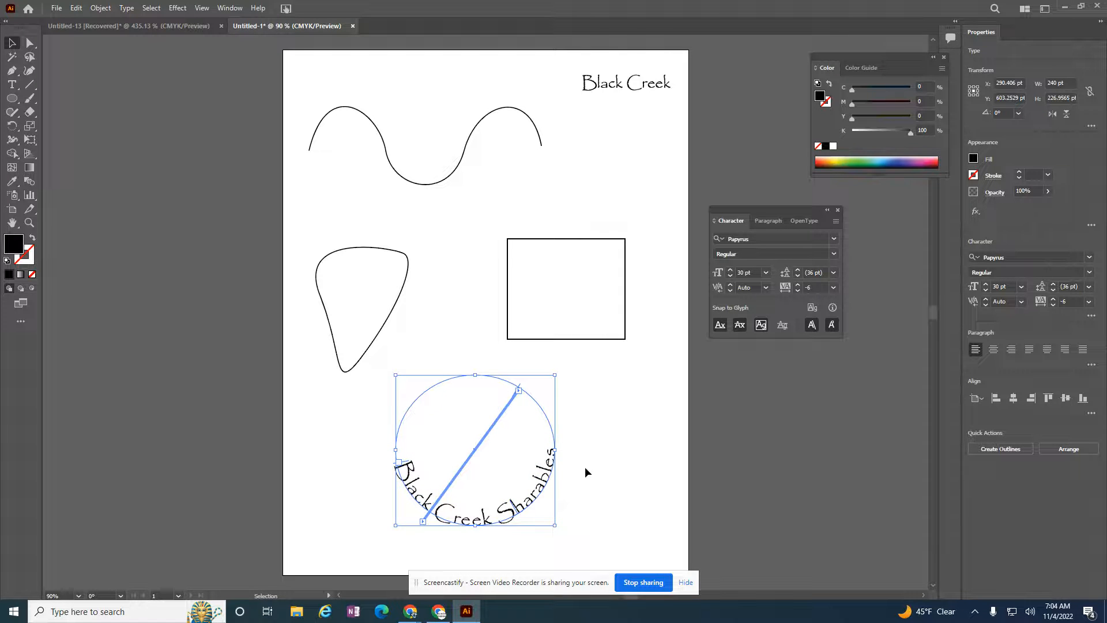
# Step: Fill the rounded teardrop shape with the text "type whatever i want to type an" using the Area Type tool
pyautogui.click(17, 87)
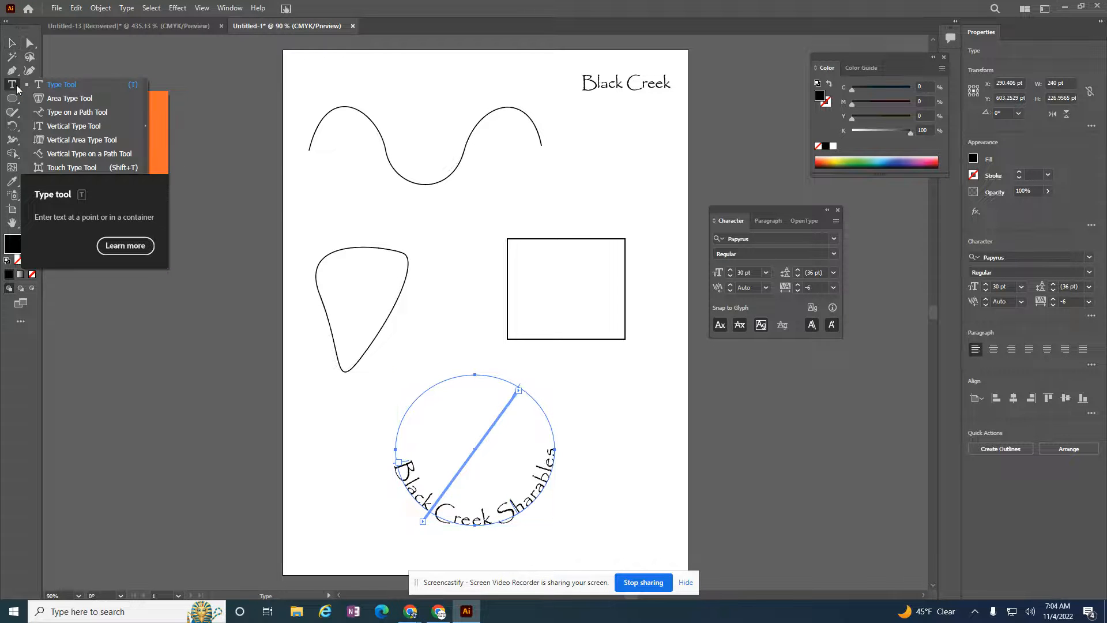
pyautogui.click(88, 99)
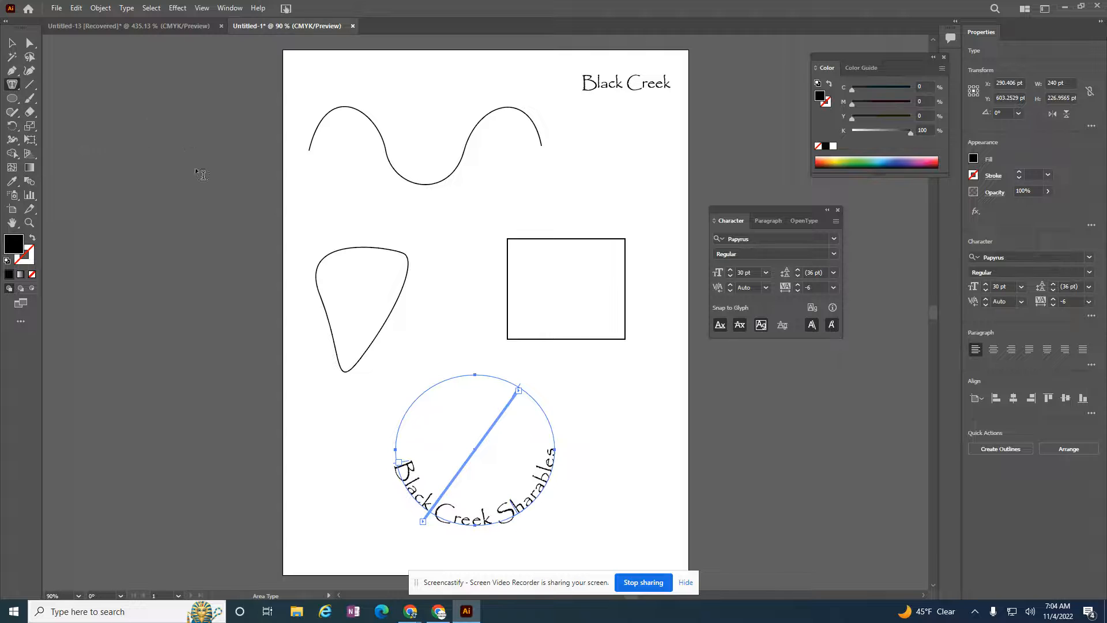
pyautogui.click(321, 261)
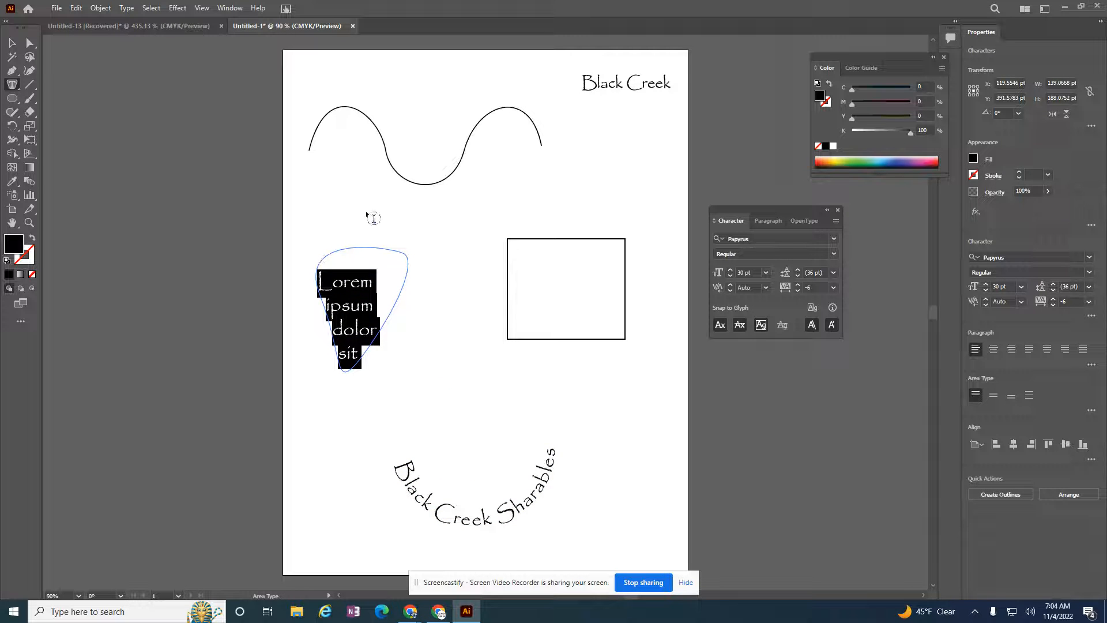
pyautogui.write('type wha')
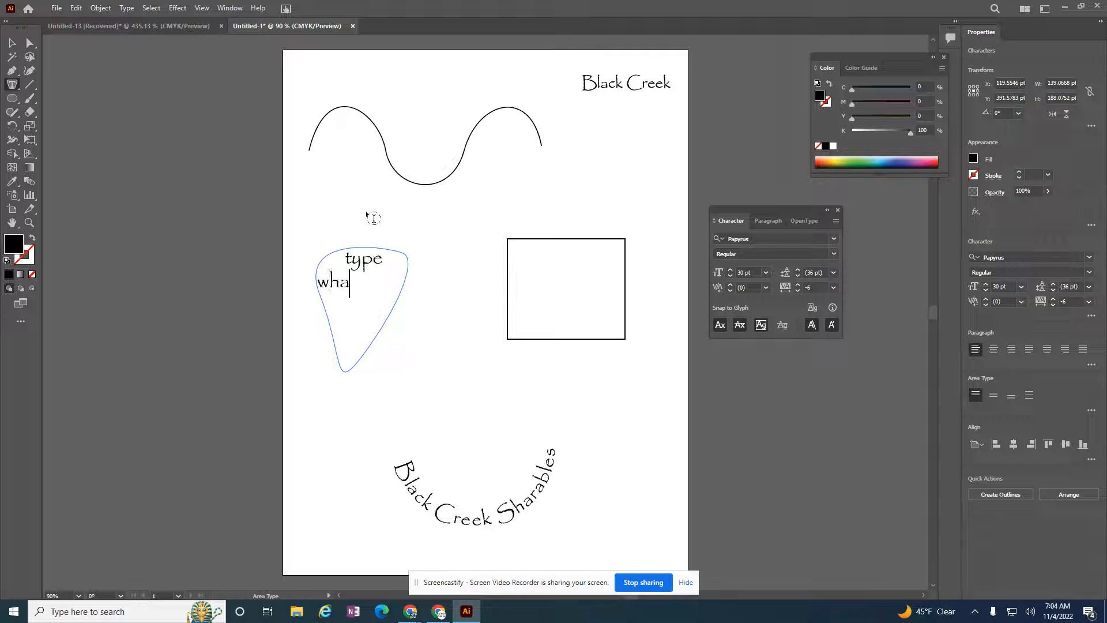
pyautogui.write('tever i want t')
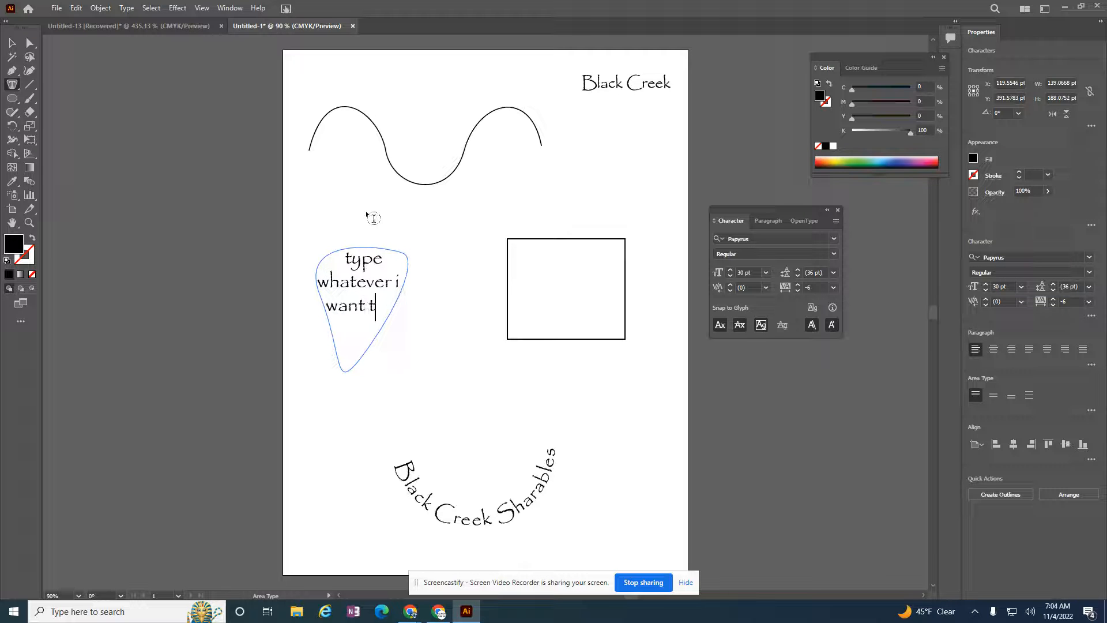
pyautogui.write('o type an')
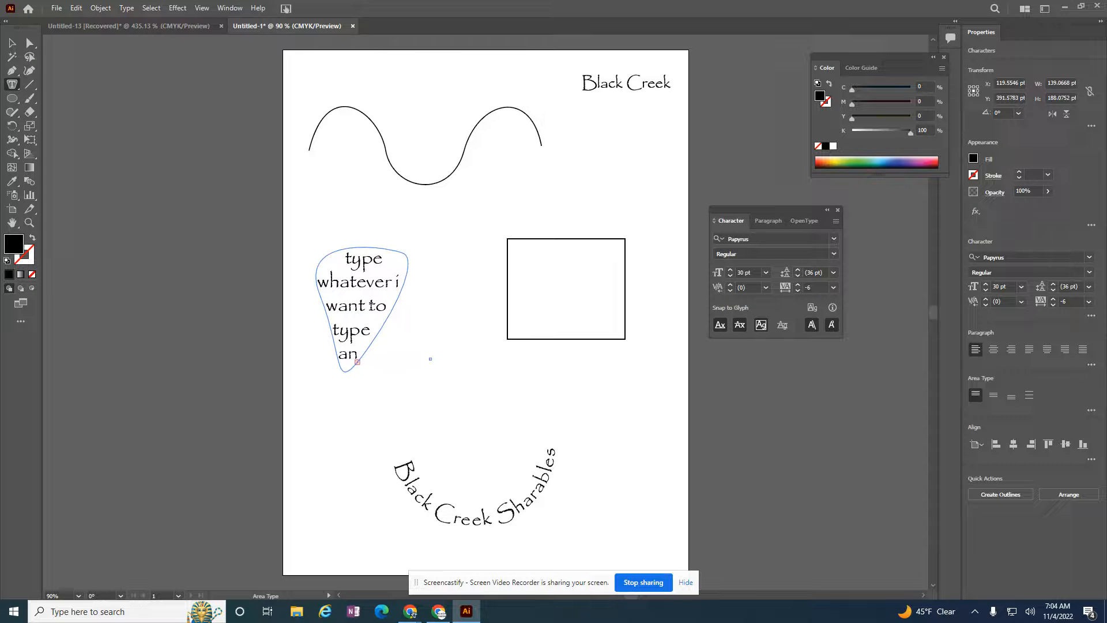
# Step: Select all the text in the teardrop shape and reduce its font size to 16 pt
pyautogui.doubleClick(356, 285)
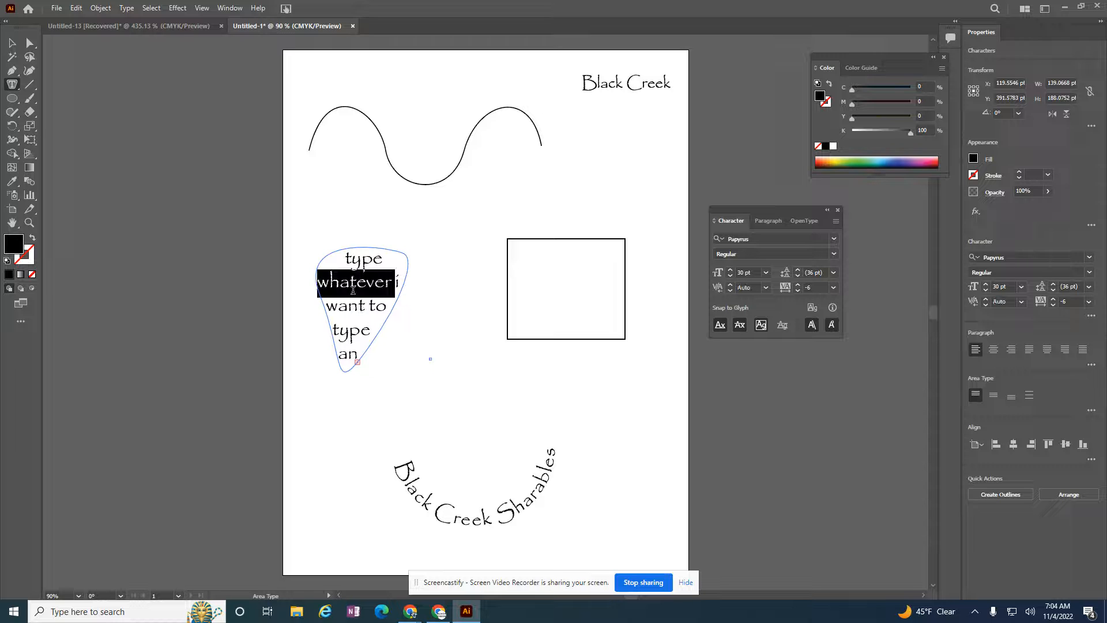
pyautogui.tripleClick(351, 282)
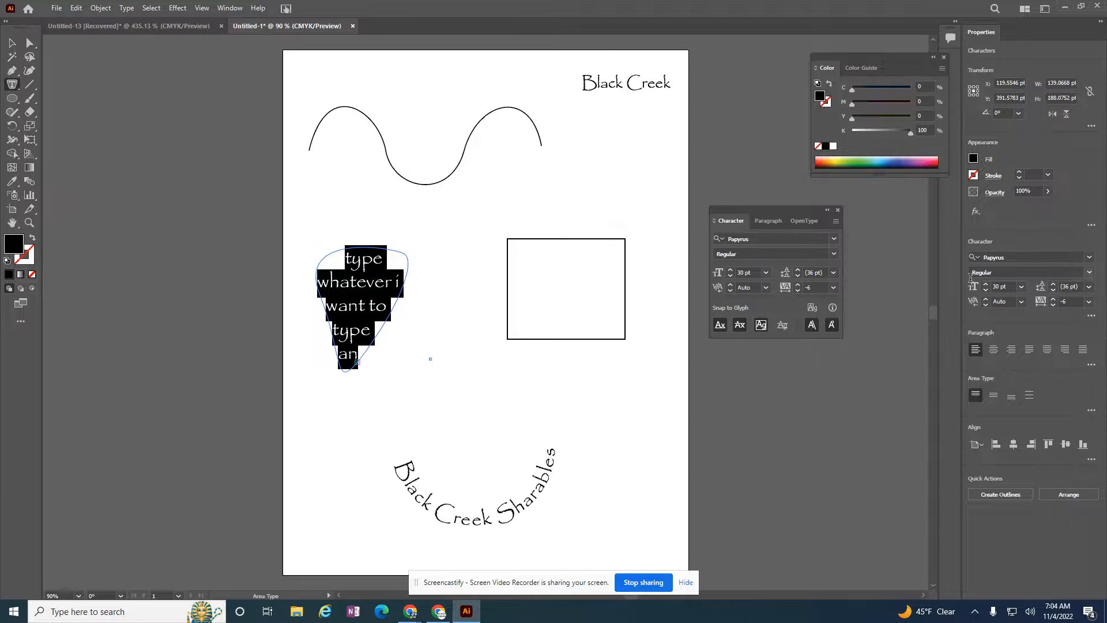
pyautogui.click(1001, 286)
pyautogui.write('25')
pyautogui.press('Return')
pyautogui.scroll(-9, 1003, 287)
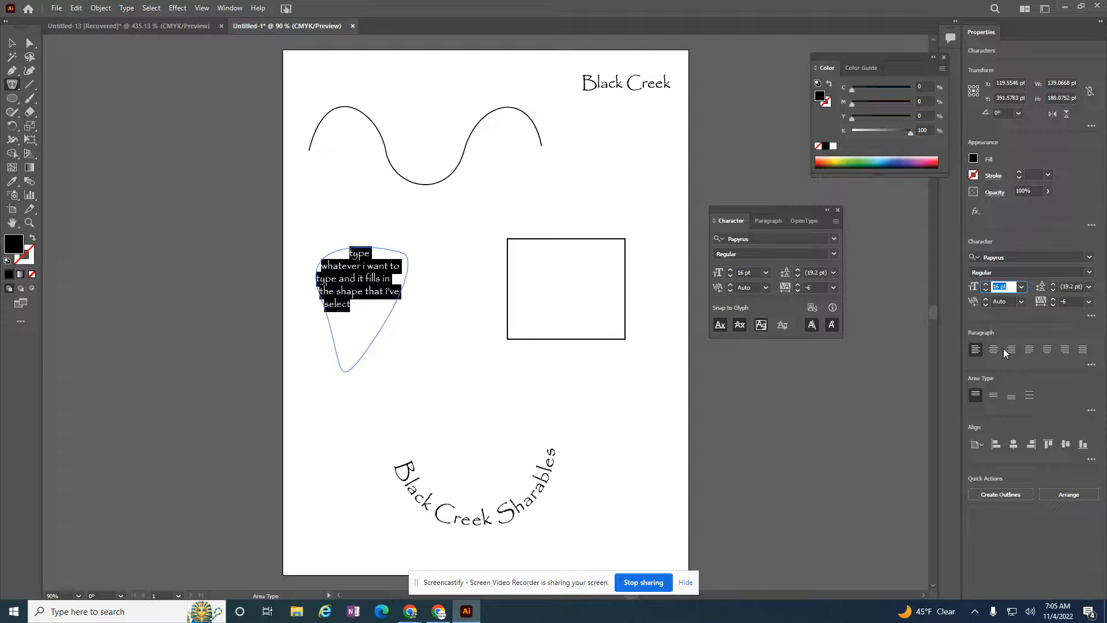
# Step: Try justifying the teardrop text with the last line centred, then restore left alignment
pyautogui.click(1047, 349)
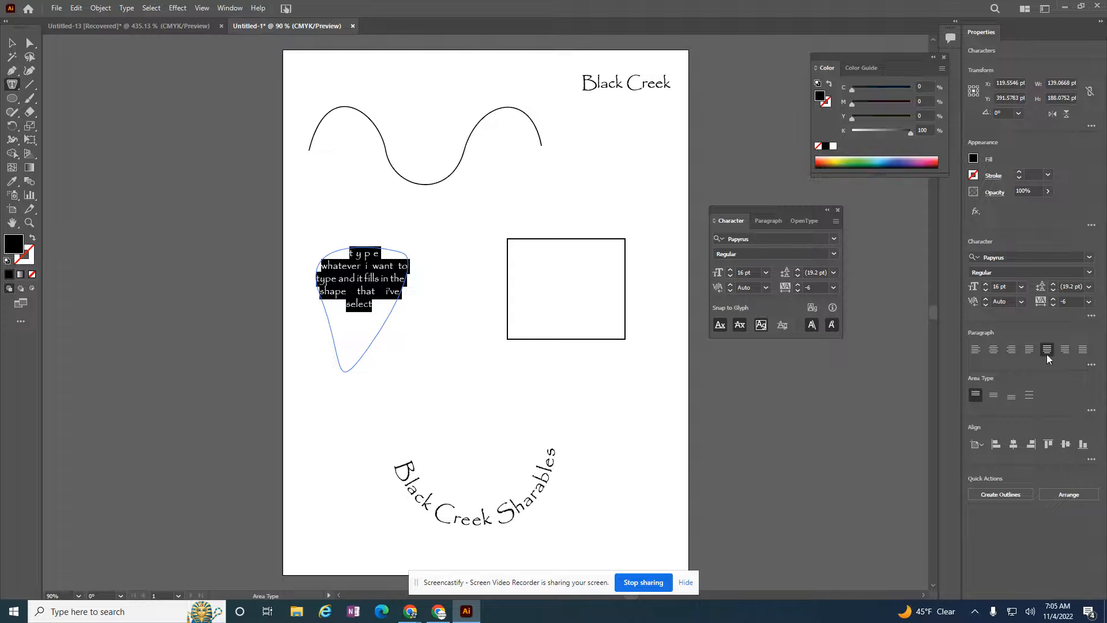
pyautogui.click(975, 349)
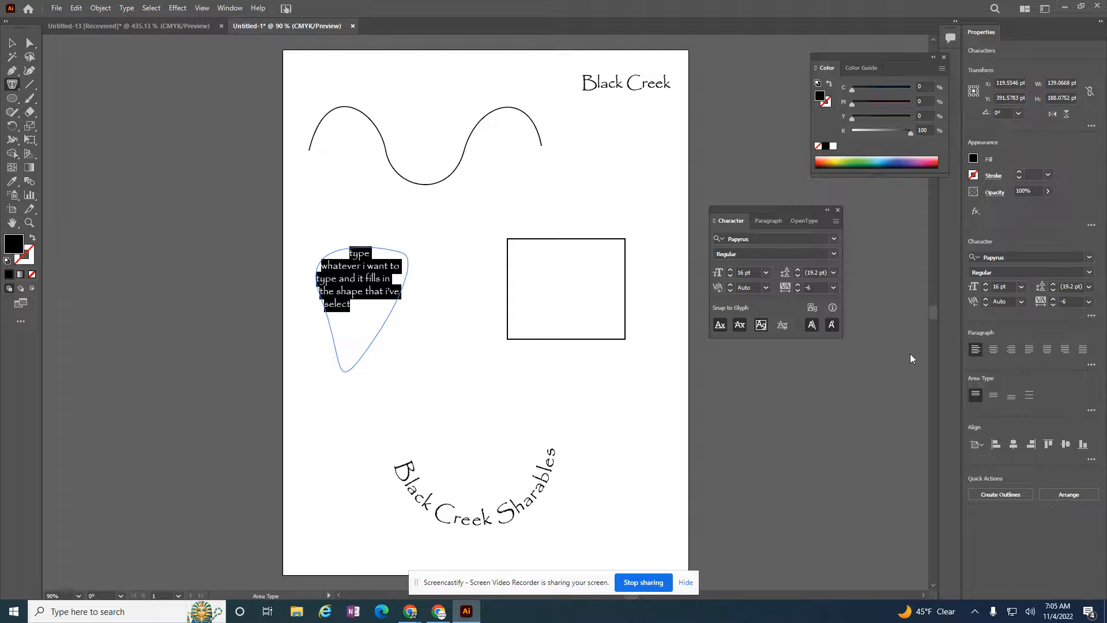
# Step: Try a tracking of 0 on the teardrop text, then return it to -6
pyautogui.click(816, 288)
pyautogui.write('0')
pyautogui.press('Return')
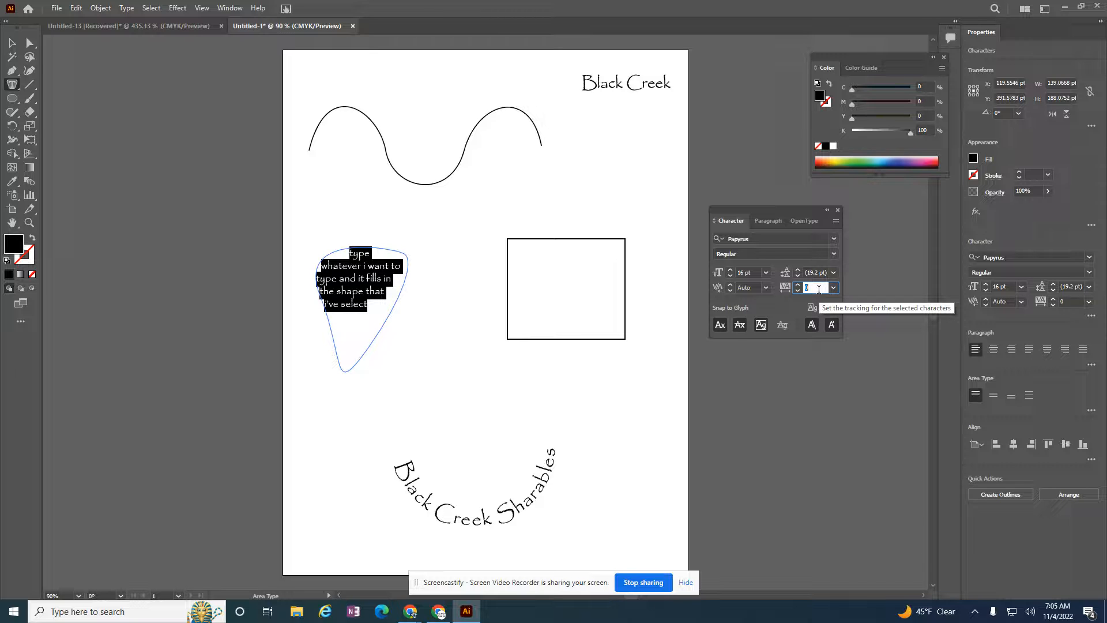
pyautogui.press('Down')
pyautogui.press('Down')
pyautogui.press('Down')
pyautogui.press('Down')
pyautogui.press('Down')
pyautogui.press('Down')
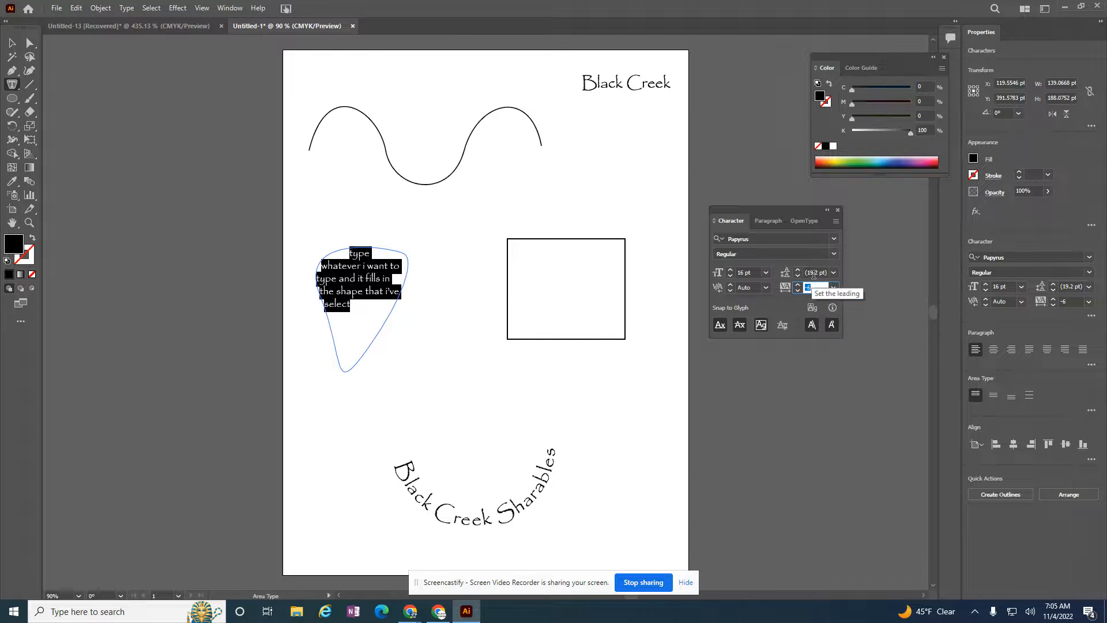
# Step: Try to lower the kerning of the selected teardrop text
pyautogui.click(752, 288)
pyautogui.press('Down')
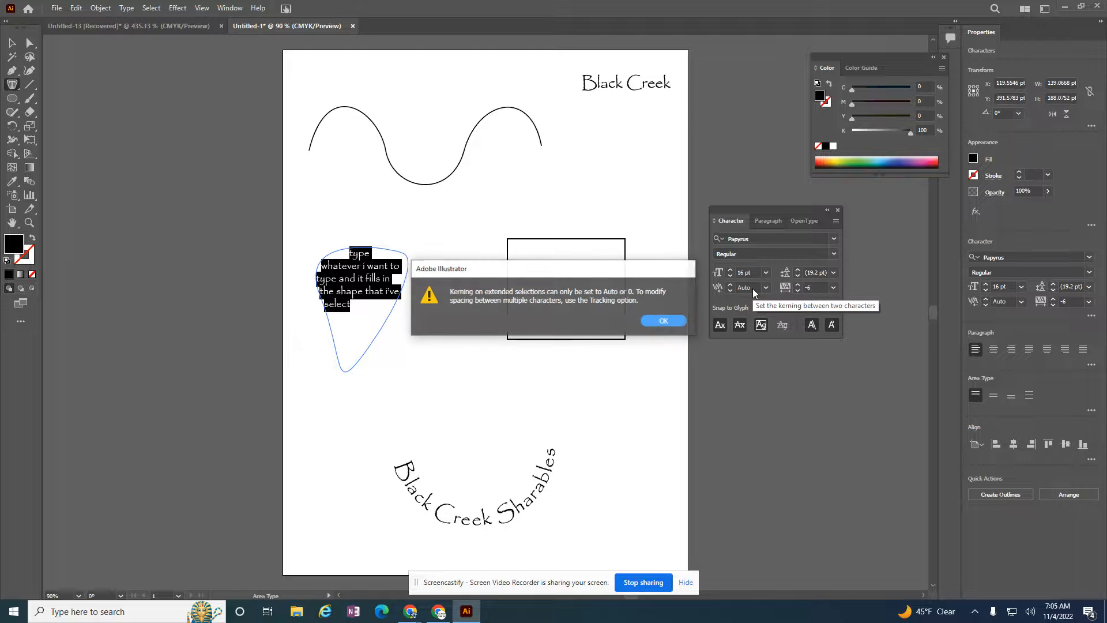
pyautogui.click(666, 320)
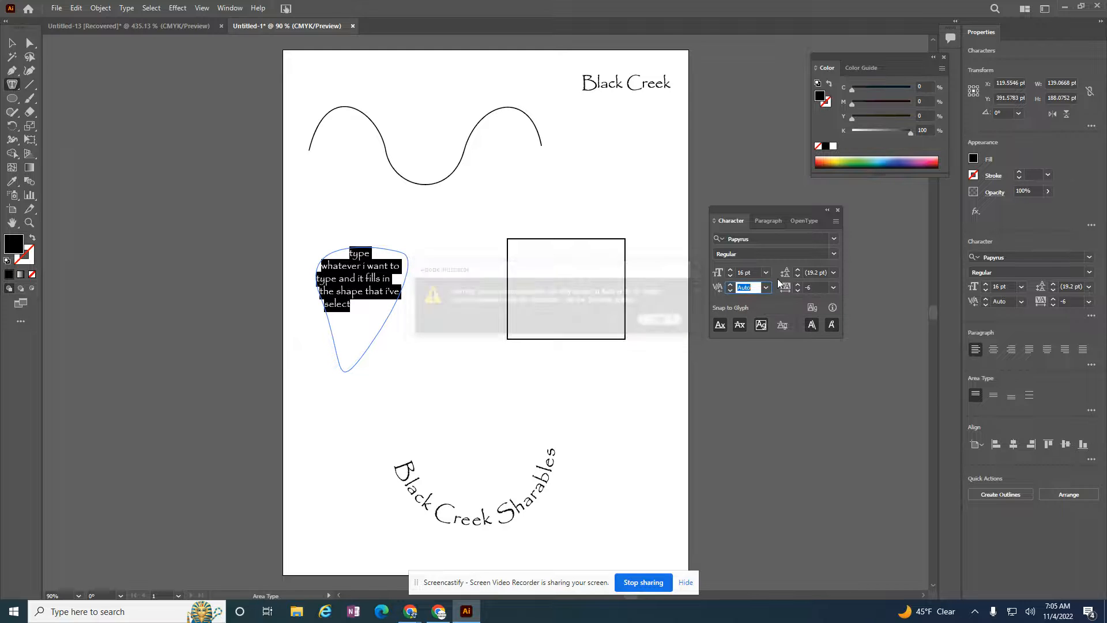
# Step: Set the teardrop text's leading to 14 pt and move the Character panel slightly lower
pyautogui.click(834, 273)
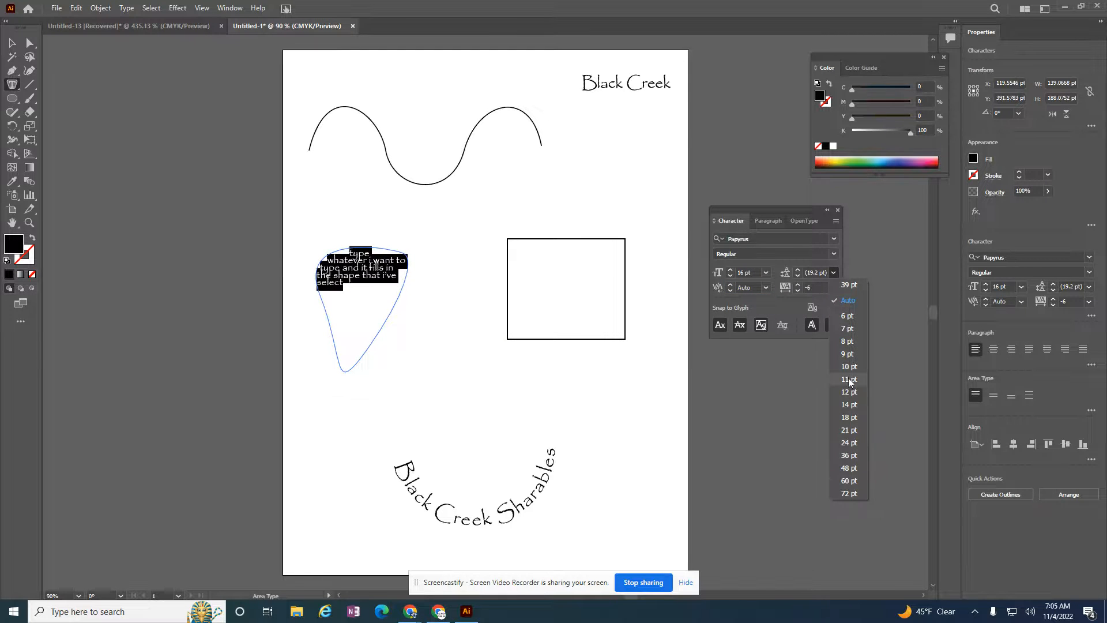
pyautogui.click(860, 408)
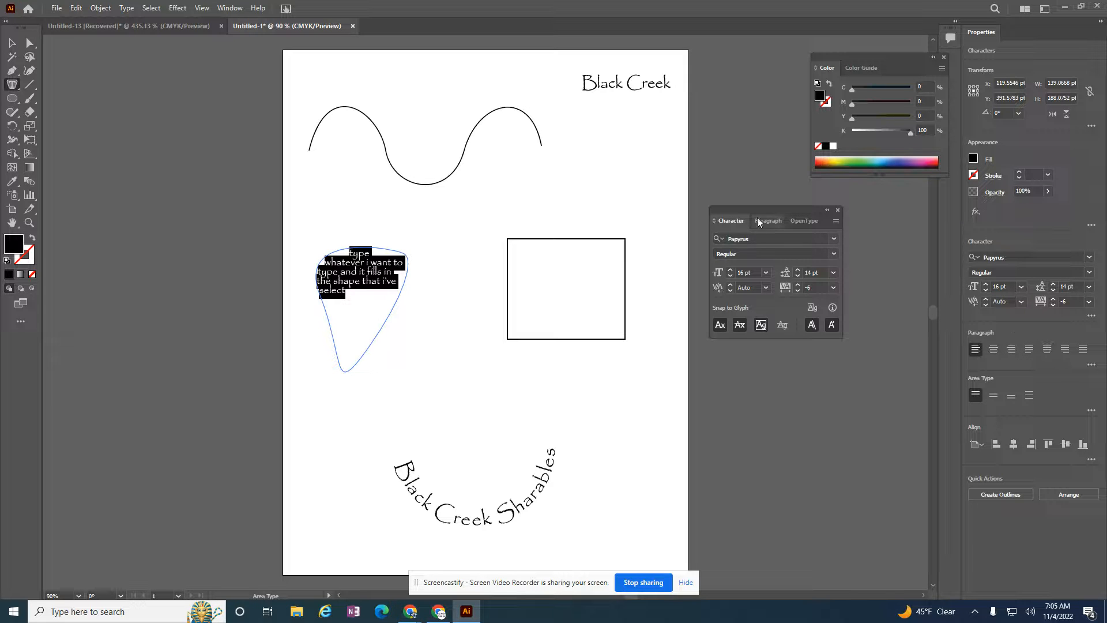
pyautogui.moveTo(769, 209); pyautogui.dragTo(784, 246)
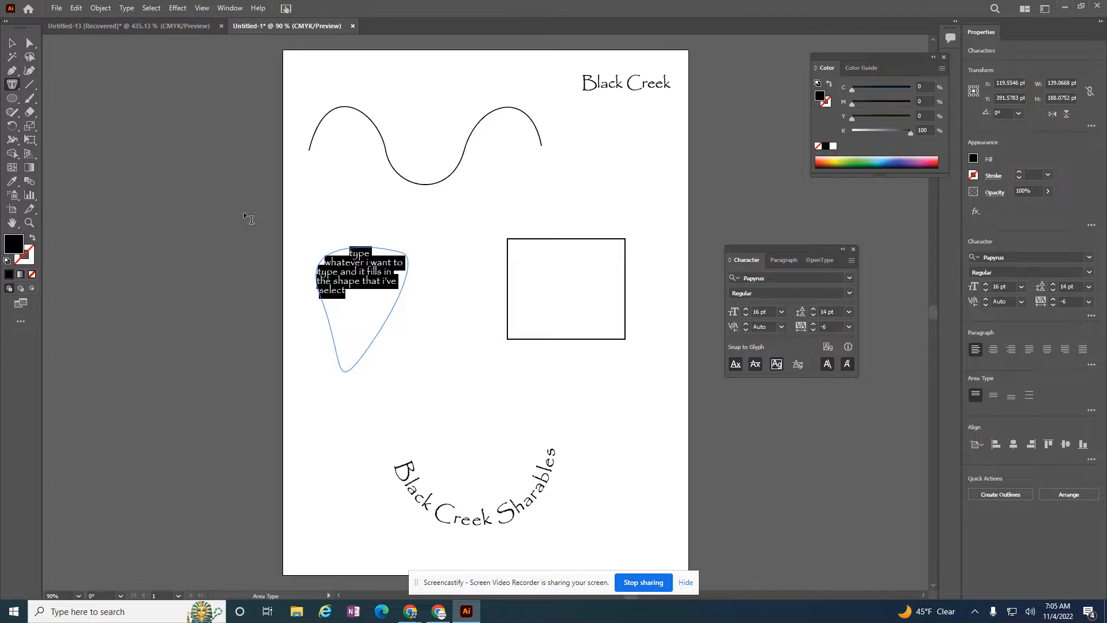
# Step: Try converting the rectangle into an area type frame, then undo it and deselect everything
pyautogui.click(12, 84)
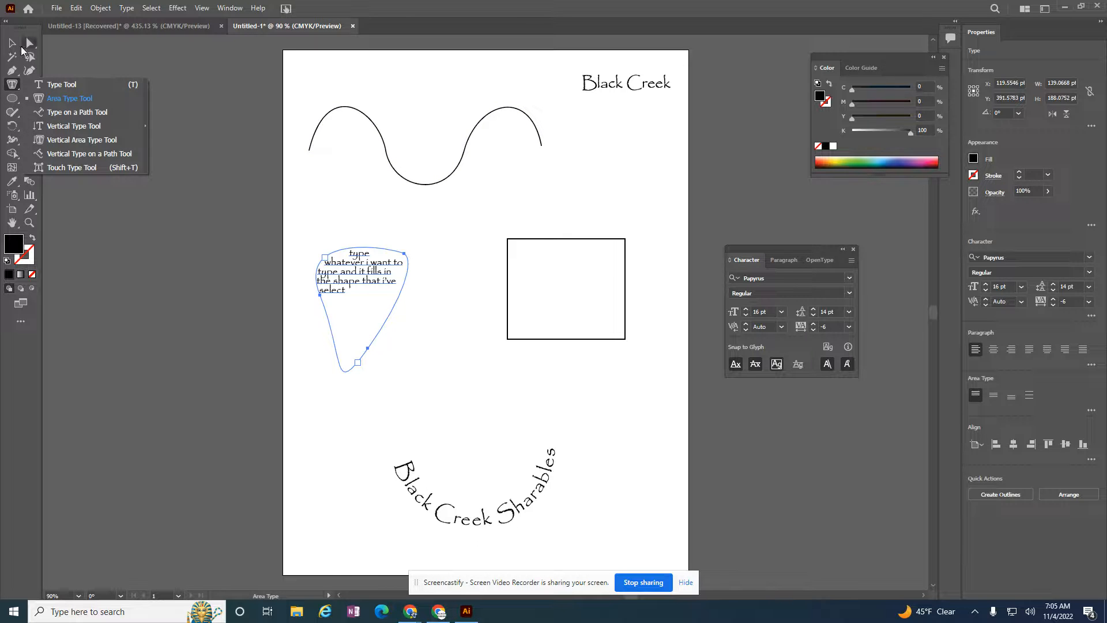
pyautogui.click(625, 252)
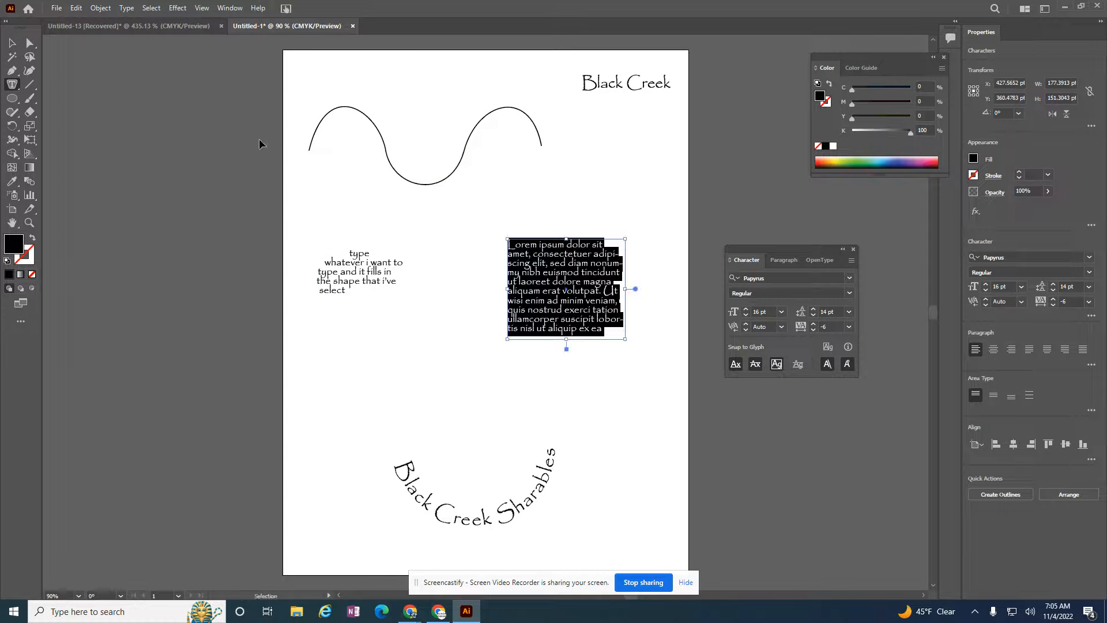
pyautogui.hotkey('ctrl', 'z')
pyautogui.click(12, 43)
pyautogui.click(171, 119)
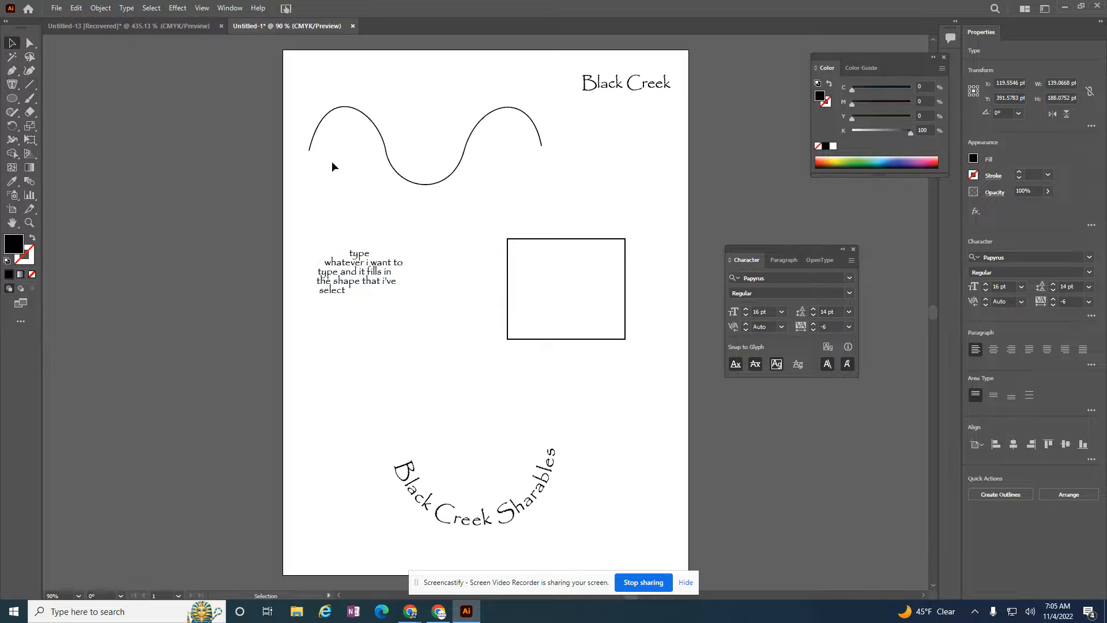
# Step: Fill the rectangle with the vertical text "I can type what I want to type" using the Vertical Area Type tool
pyautogui.click(531, 251)
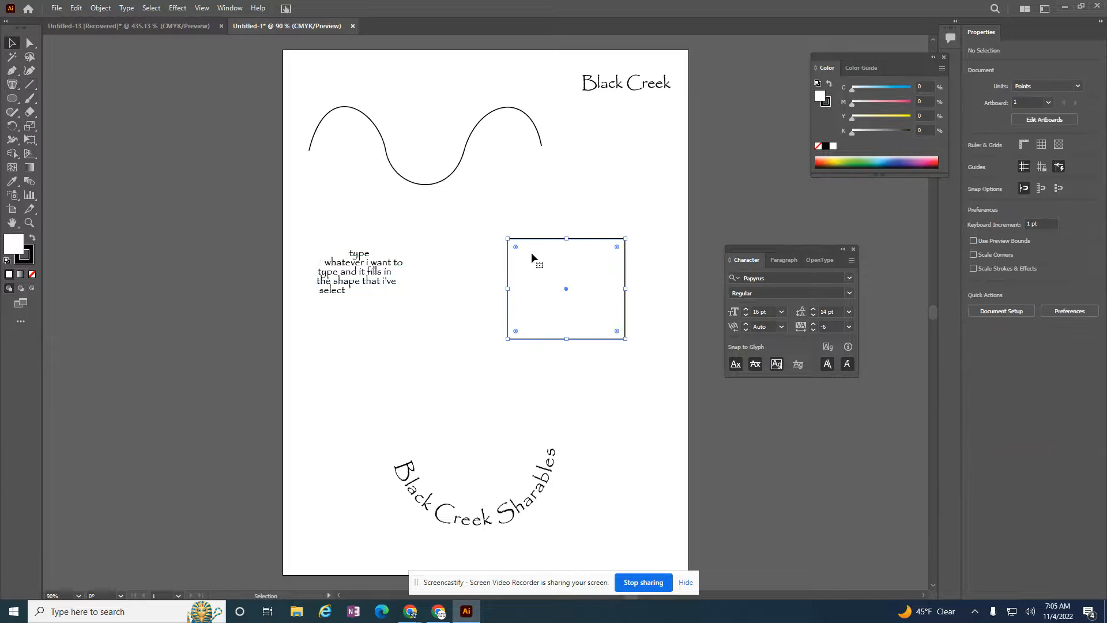
pyautogui.click(12, 84)
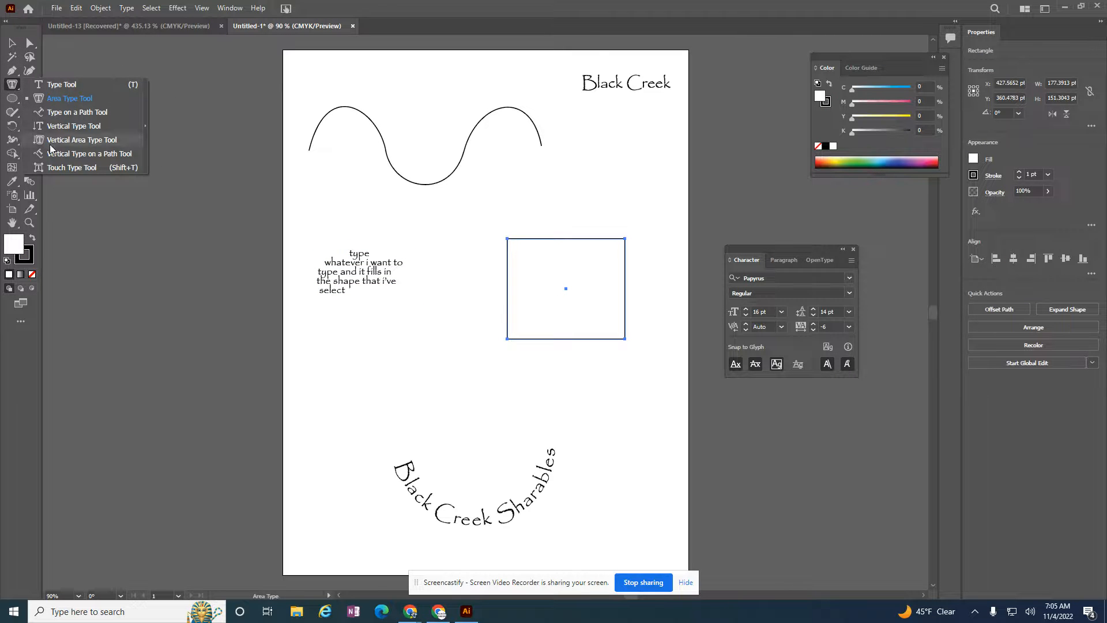
pyautogui.click(61, 140)
pyautogui.click(574, 269)
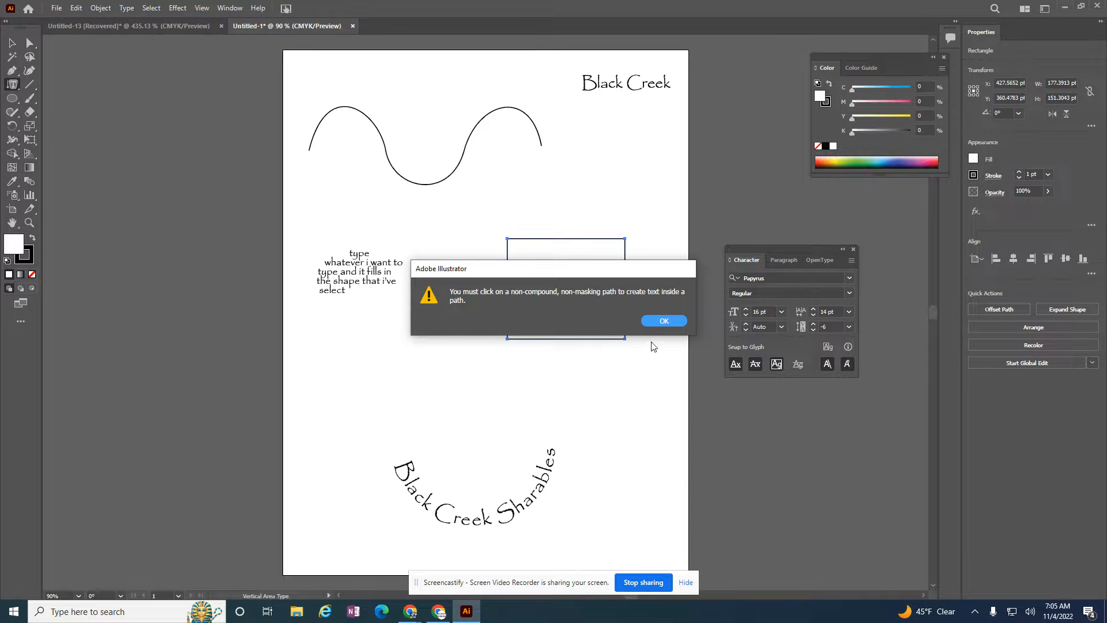
pyautogui.click(661, 321)
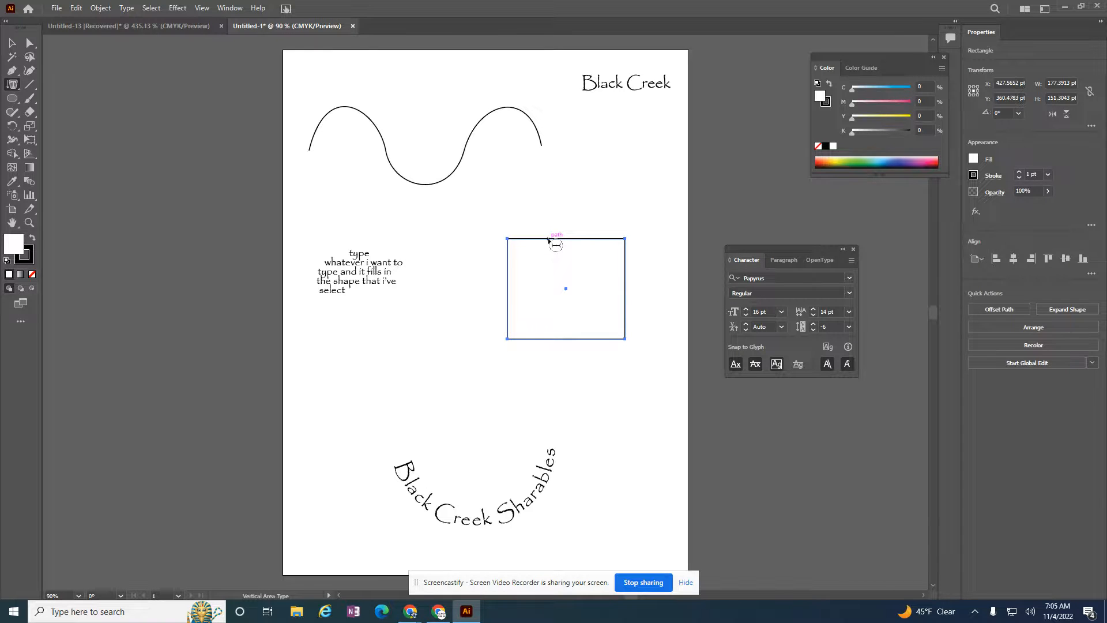
pyautogui.click(552, 238)
pyautogui.press('Delete')
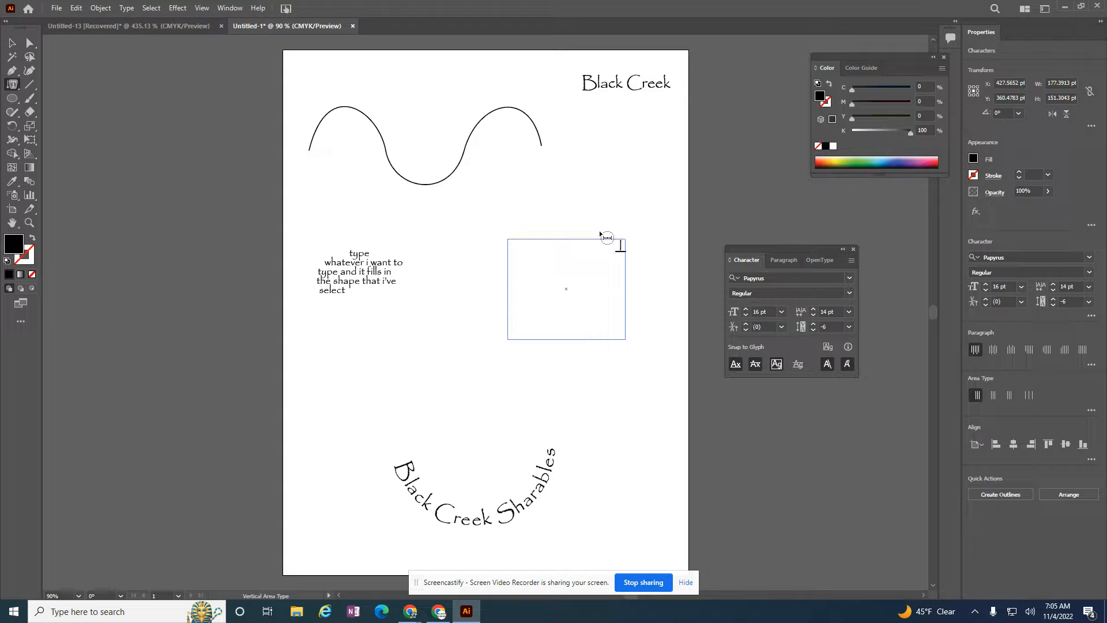
pyautogui.write('I can type what I want to type')
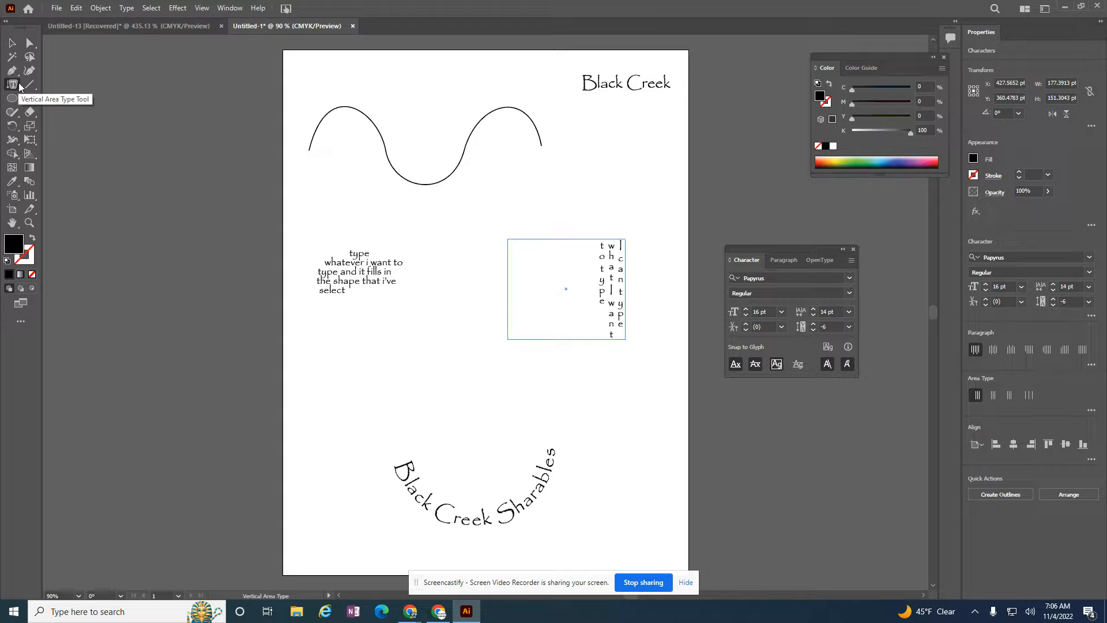
# Step: Undo the vertical area text to restore the plain rectangle
pyautogui.hotkey('ctrl', 'z')
pyautogui.hotkey('ctrl', 'z')
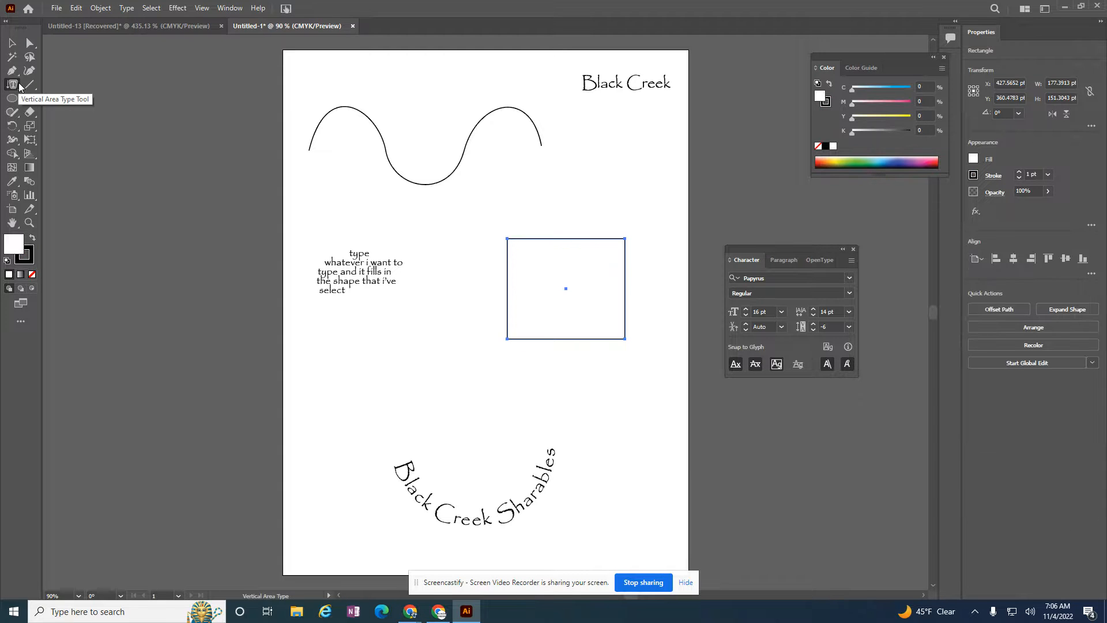
pyautogui.click(12, 84)
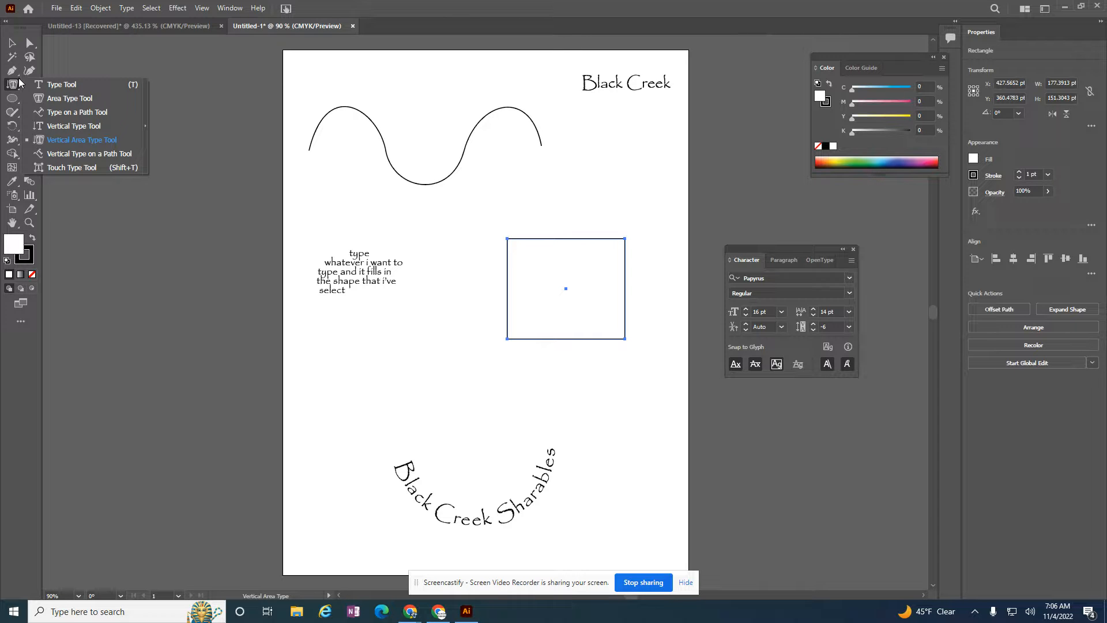
# Step: Rotate the wavy path 90° and move it between the teardrop text and the rectangle
pyautogui.click(12, 43)
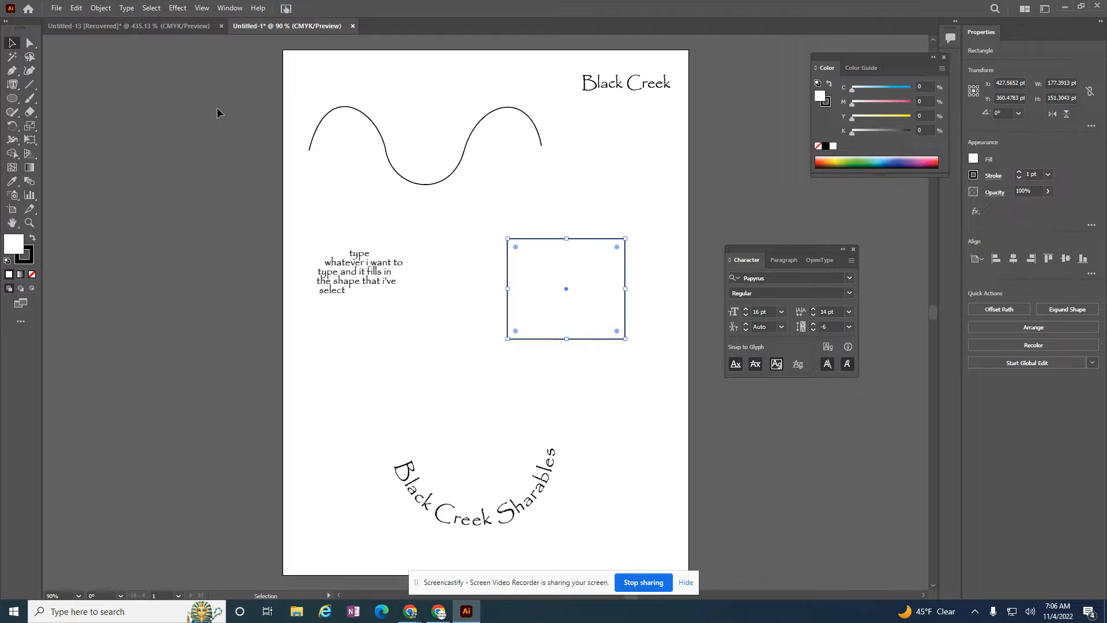
pyautogui.click(386, 148)
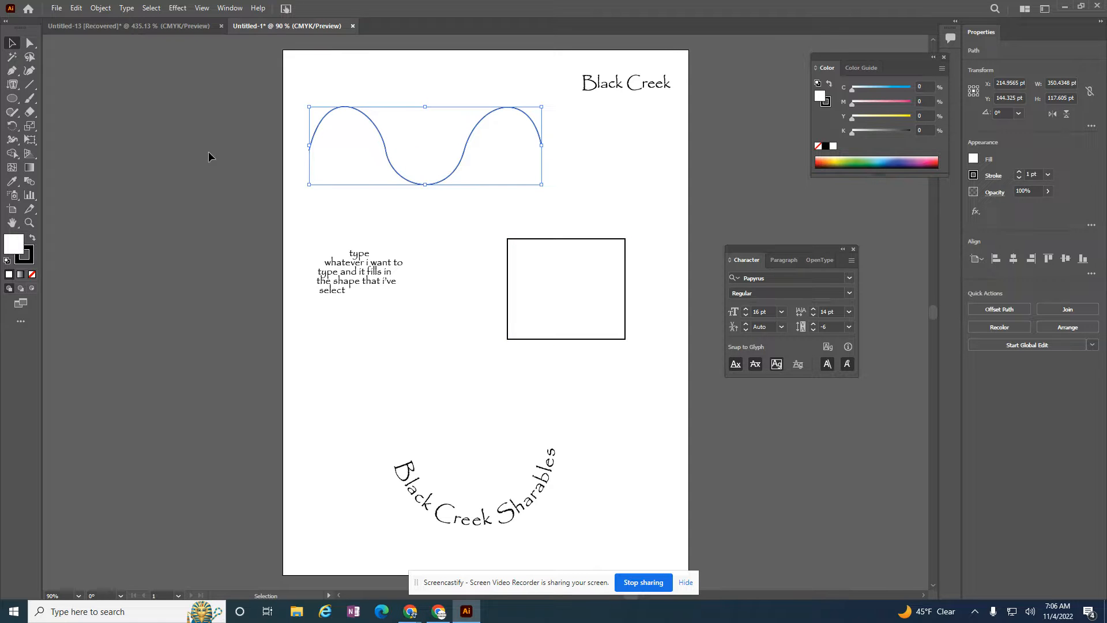
pyautogui.moveTo(305, 102); pyautogui.dragTo(387, 257)
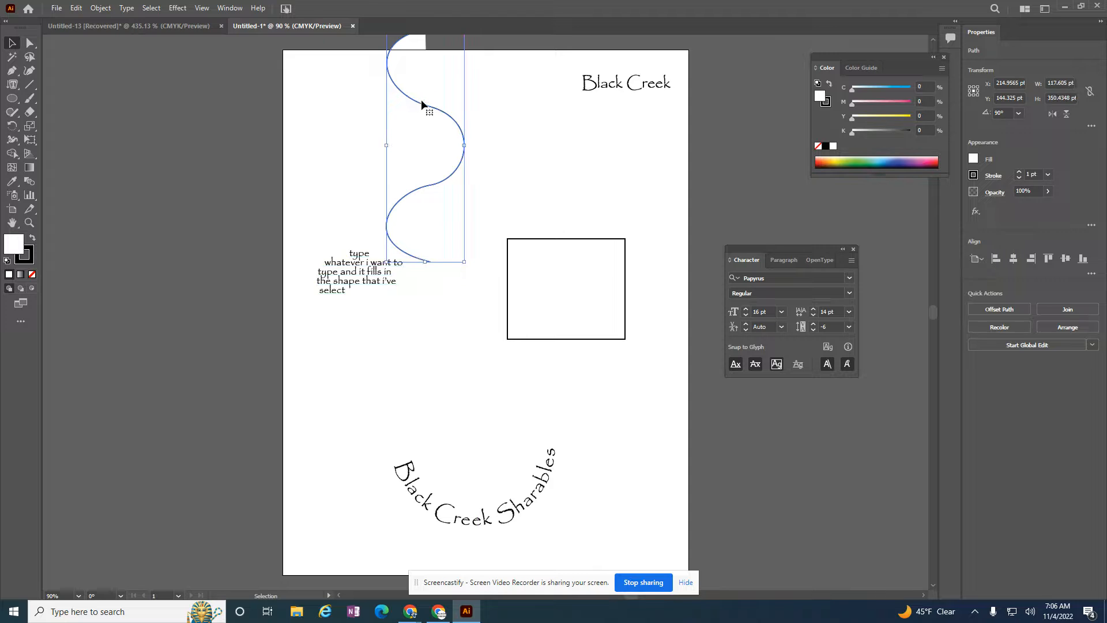
pyautogui.moveTo(421, 102); pyautogui.dragTo(450, 239)
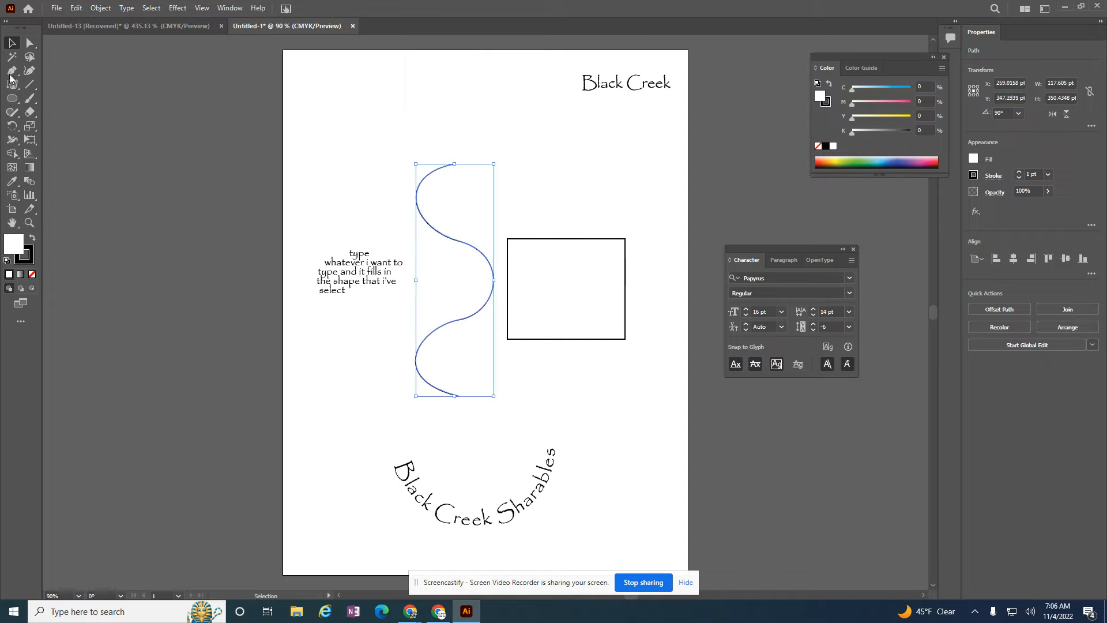
# Step: Try starting Vertical Type near the upper end of the wavy path, then undo it
pyautogui.click(30, 84)
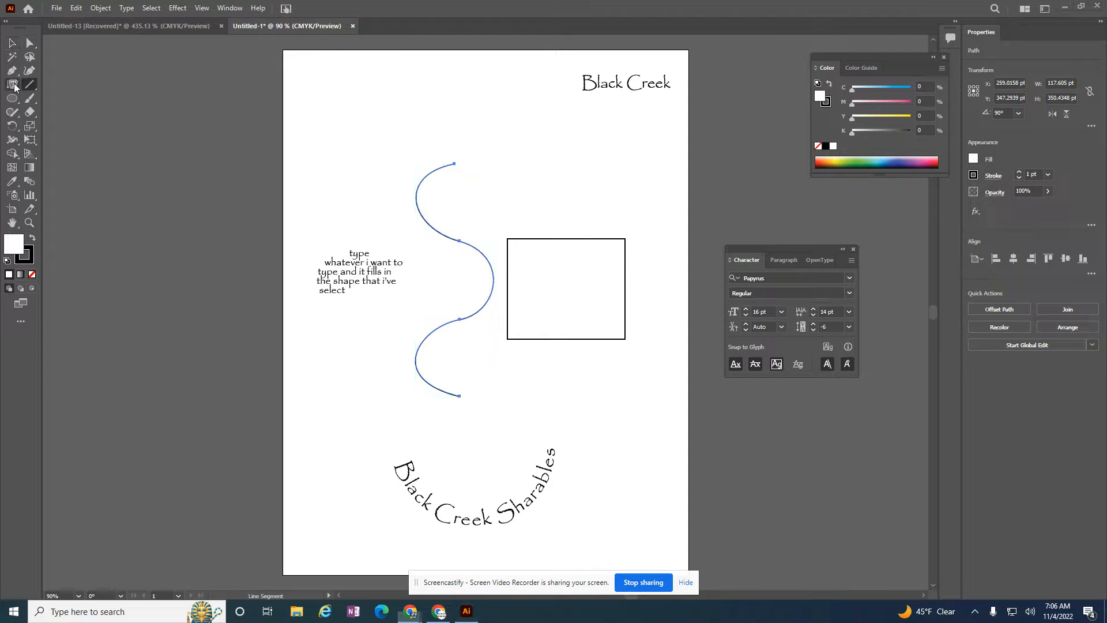
pyautogui.click(14, 87)
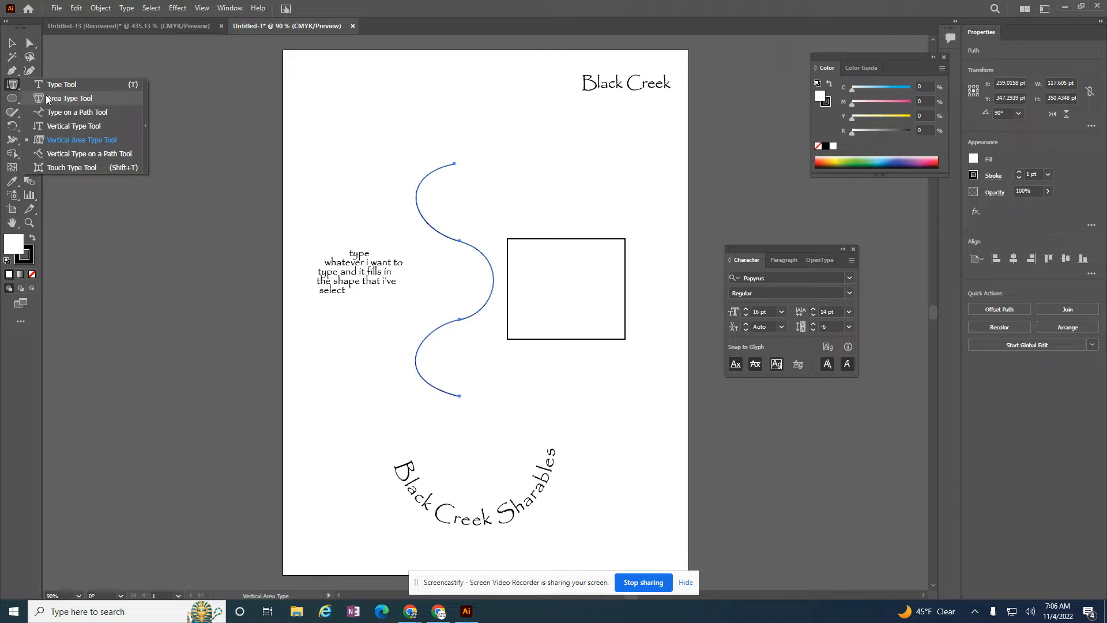
pyautogui.click(55, 128)
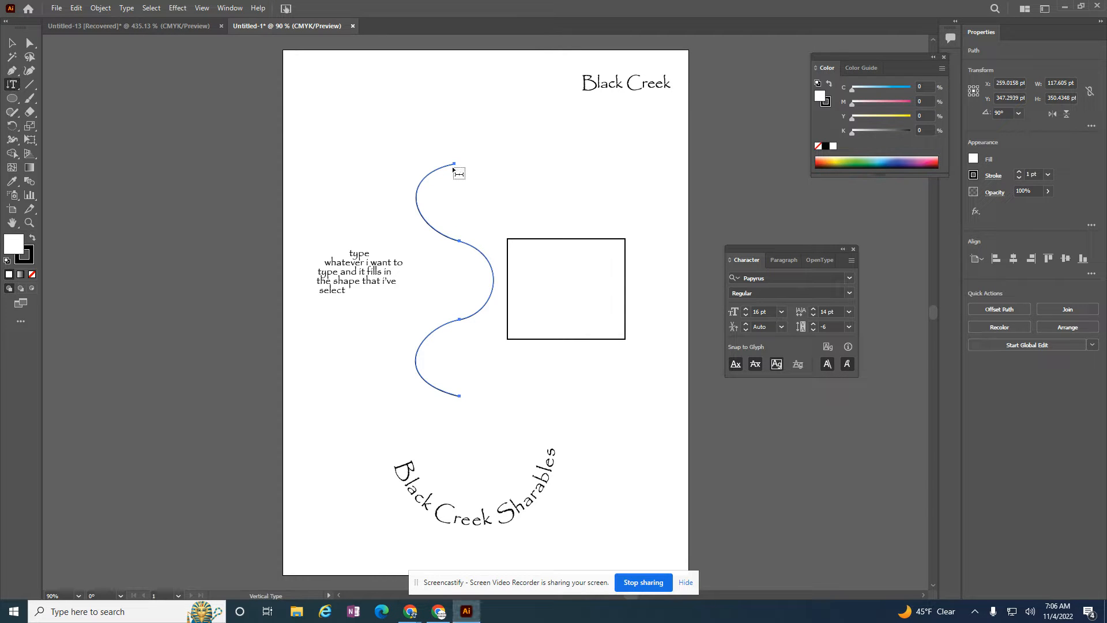
pyautogui.click(439, 167)
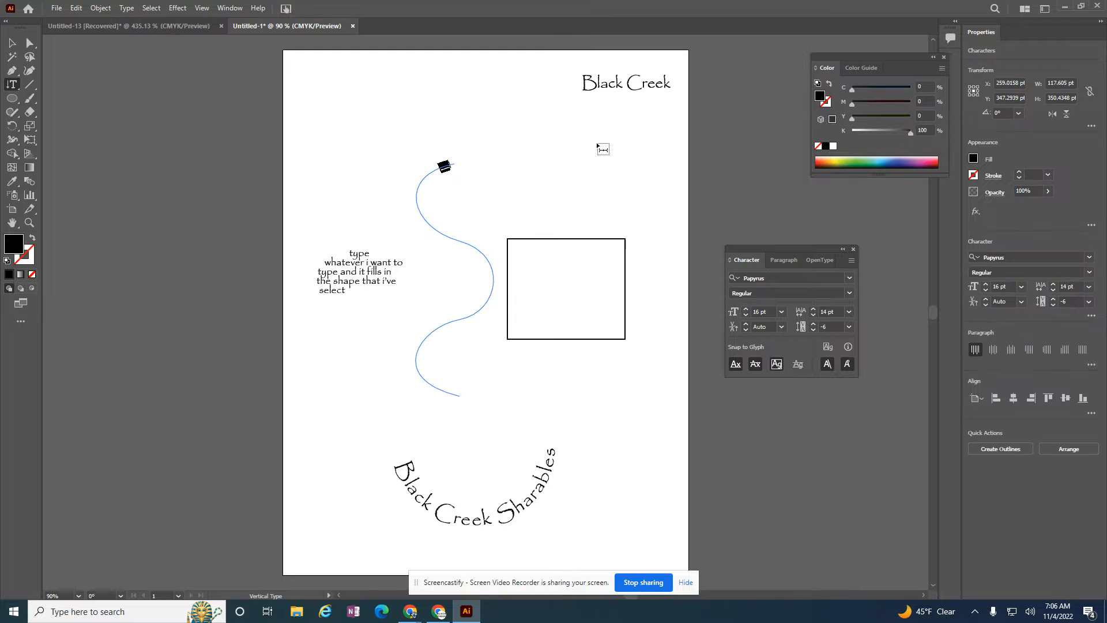
pyautogui.press('Escape')
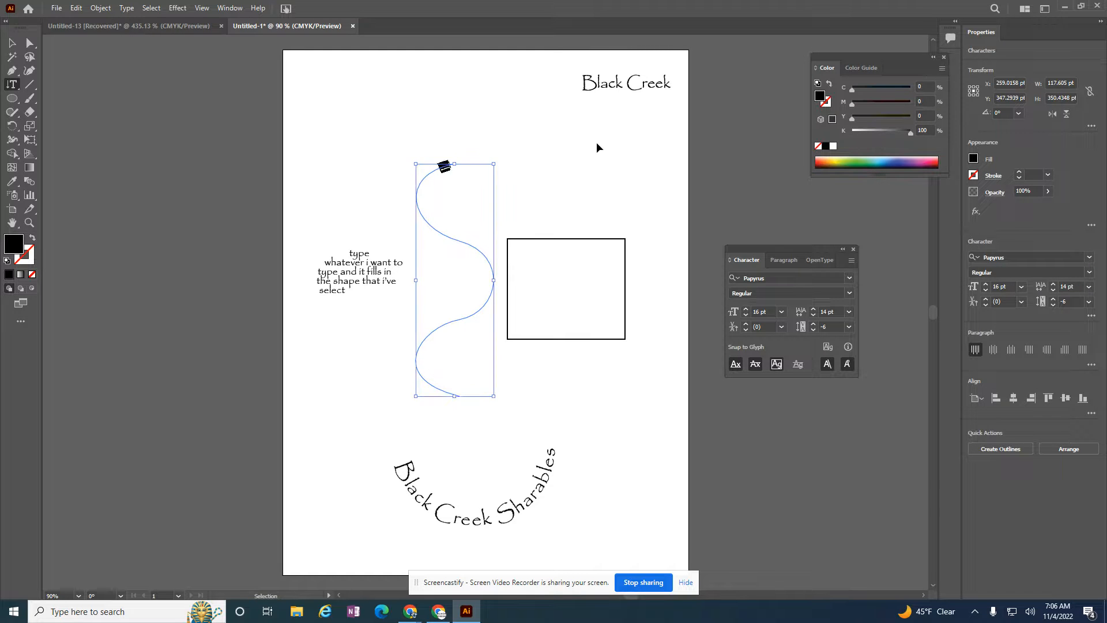
pyautogui.hotkey('ctrl', 'z')
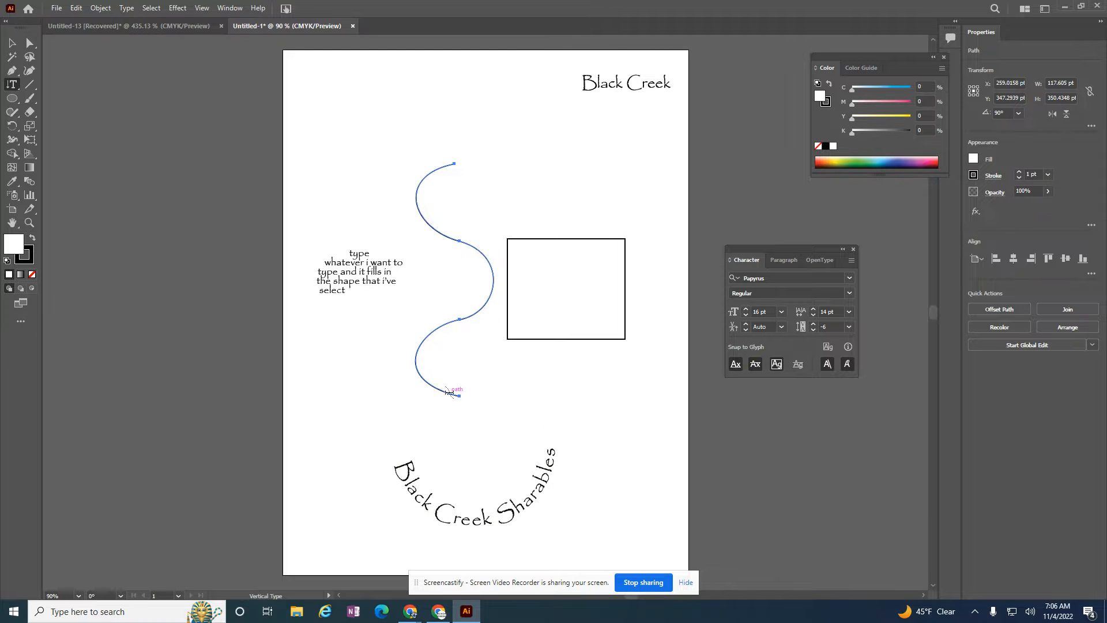
# Step: Add the vertical text "Blackcreeksharables" along the wavy path, starting near its lower end
pyautogui.click(449, 393)
pyautogui.write('Blackcreeksharables')
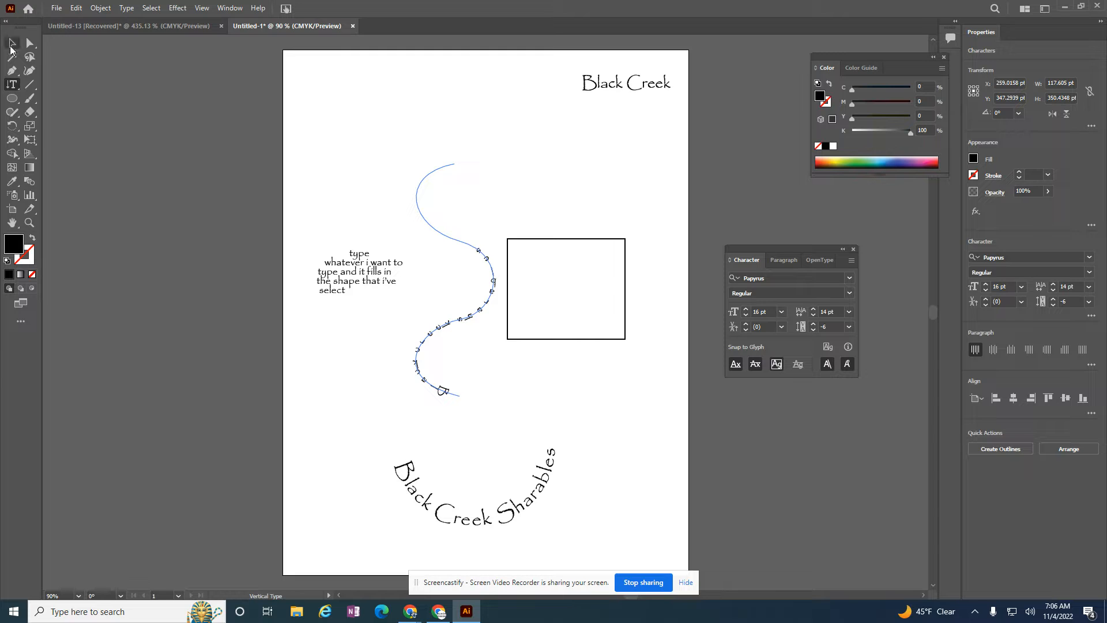
pyautogui.press('Escape')
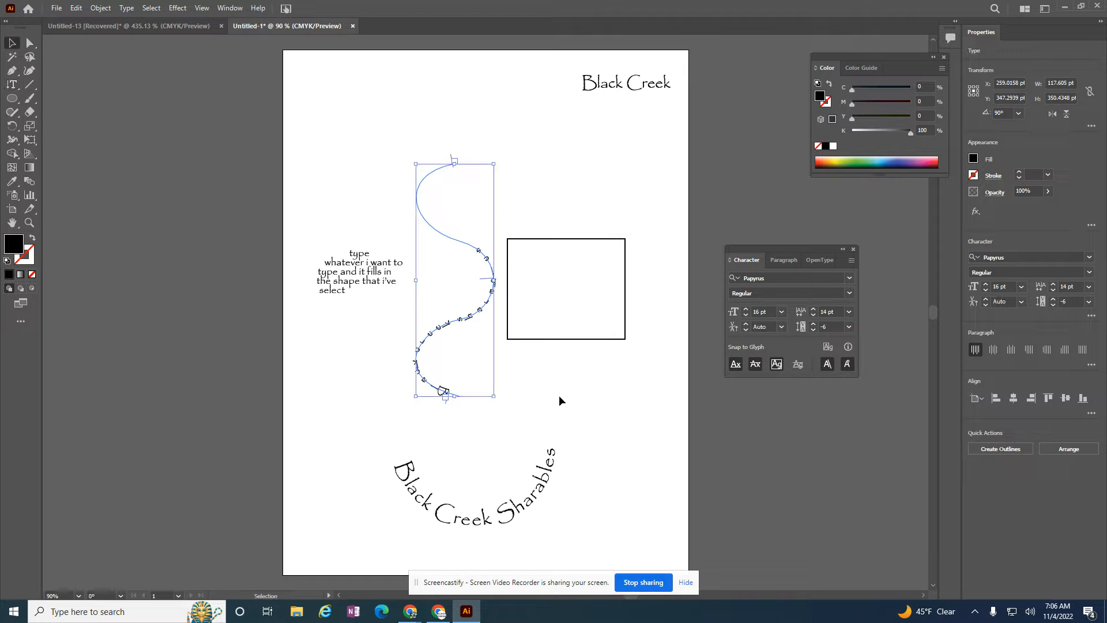
# Step: Rotate the wavy path with its vertical text by 180° so the text starts at the path's upper end
pyautogui.moveTo(497, 399); pyautogui.dragTo(415, 172)
pyautogui.click(8, 88)
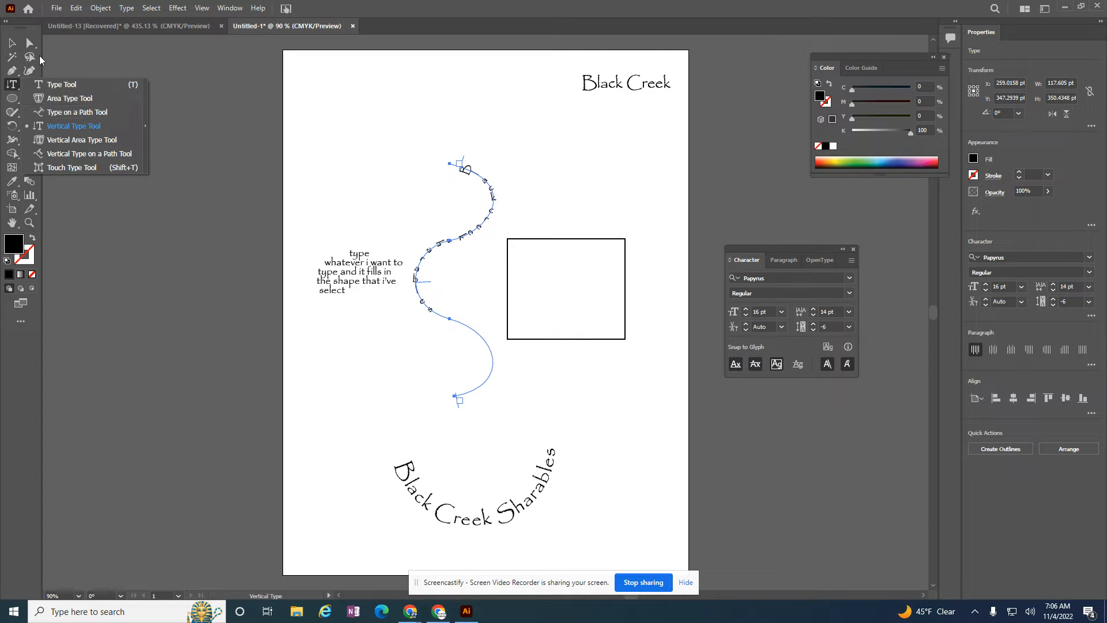
pyautogui.click(17, 49)
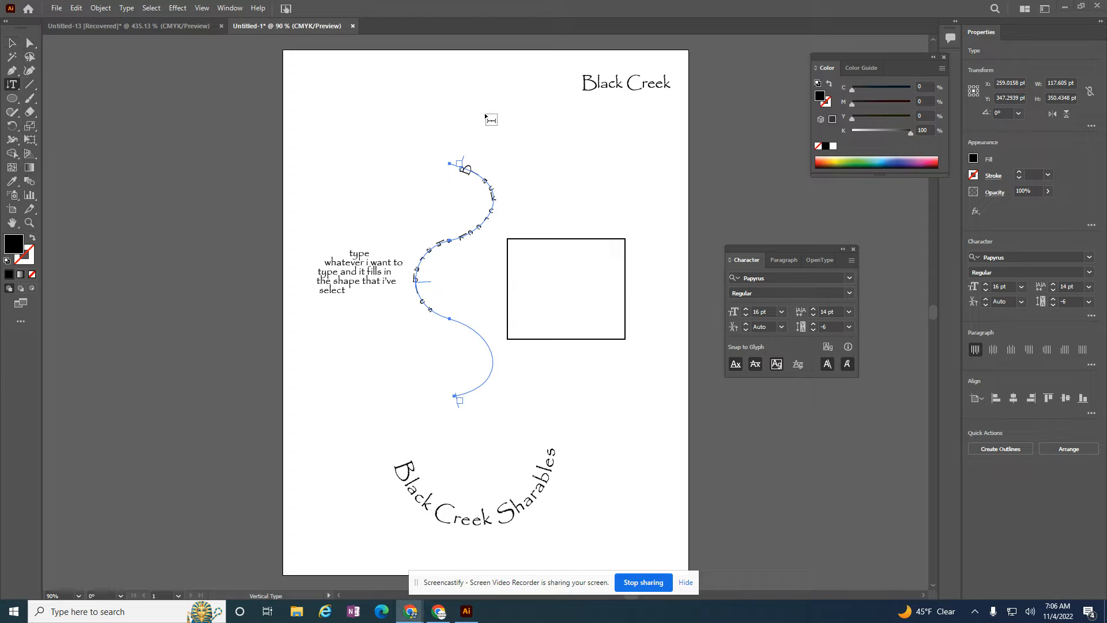
pyautogui.press('Escape')
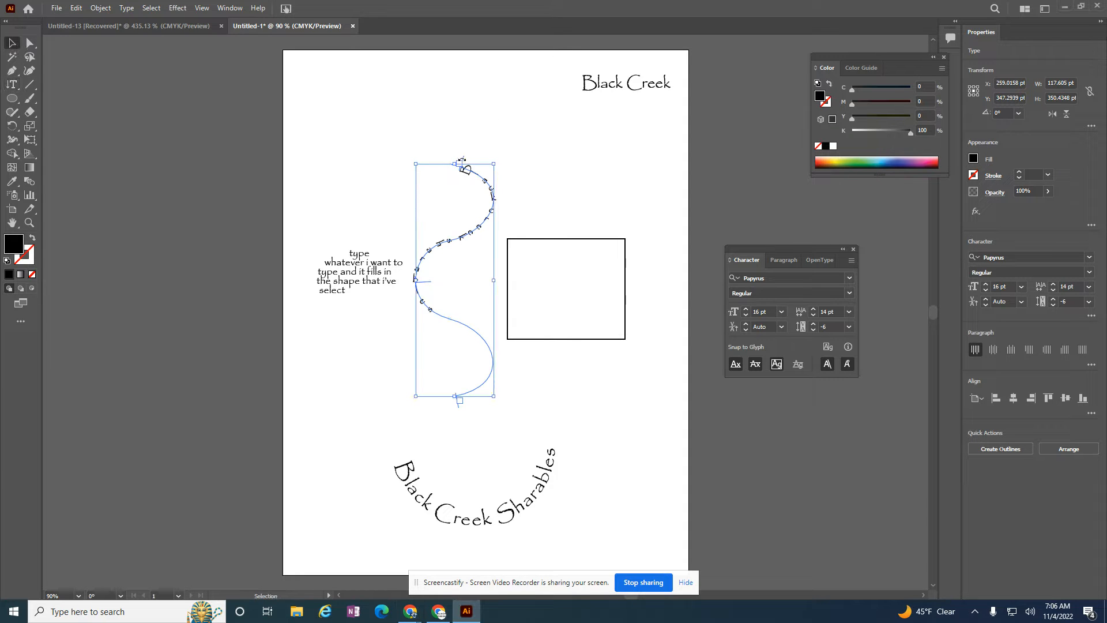
# Step: Reposition the vertical text along the wavy path by moving its start, centre and end brackets between the upper and lower bends
pyautogui.moveTo(464, 161); pyautogui.dragTo(507, 216)
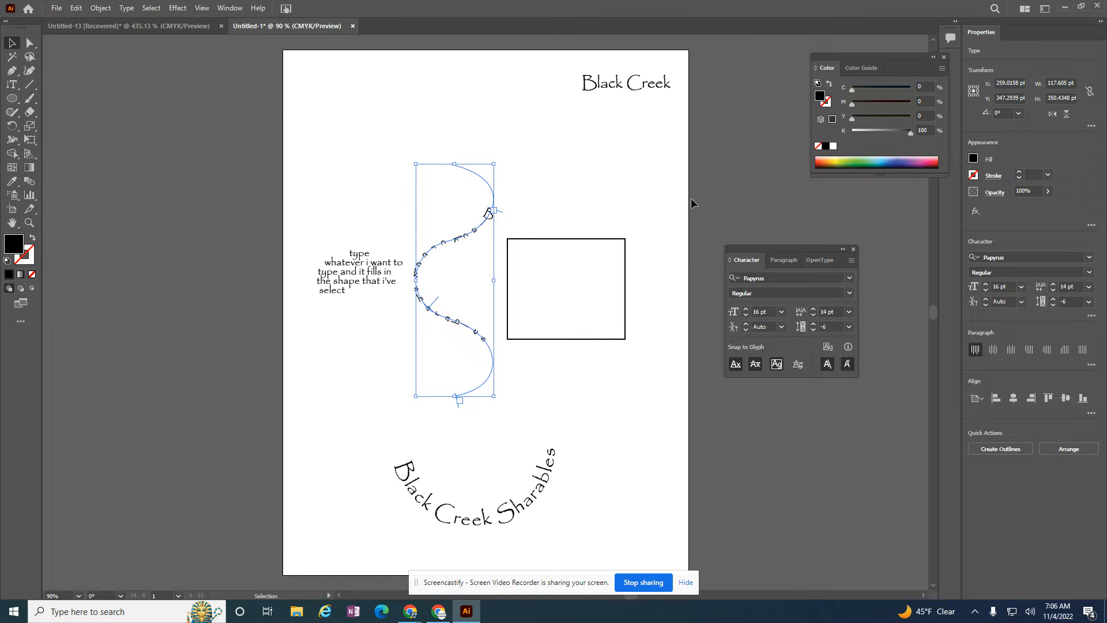
pyautogui.moveTo(437, 300)
pyautogui.mouseDown()
pyautogui.moveTo(427, 292)
pyautogui.moveTo(448, 305)
pyautogui.moveTo(441, 288)
pyautogui.mouseUp()
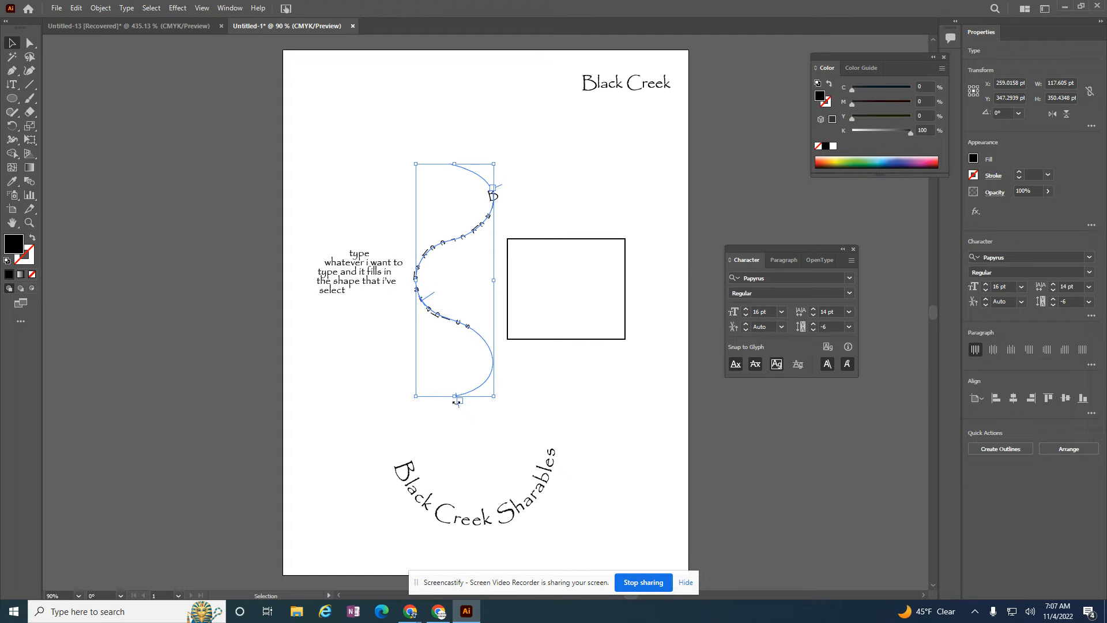
pyautogui.moveTo(461, 399); pyautogui.dragTo(482, 335)
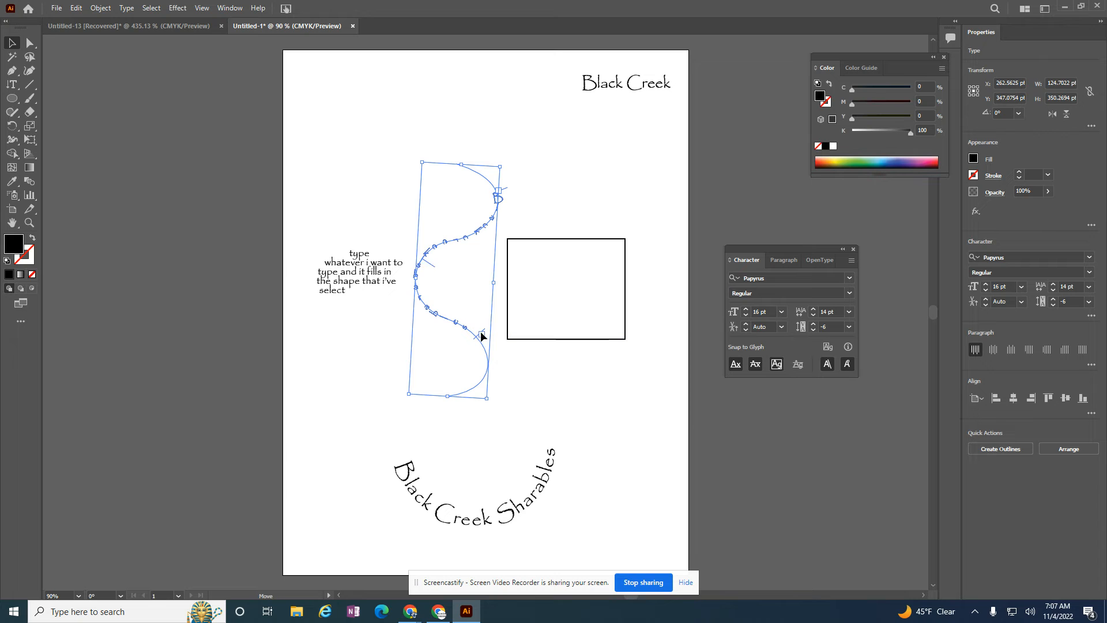
pyautogui.moveTo(432, 269); pyautogui.dragTo(431, 276)
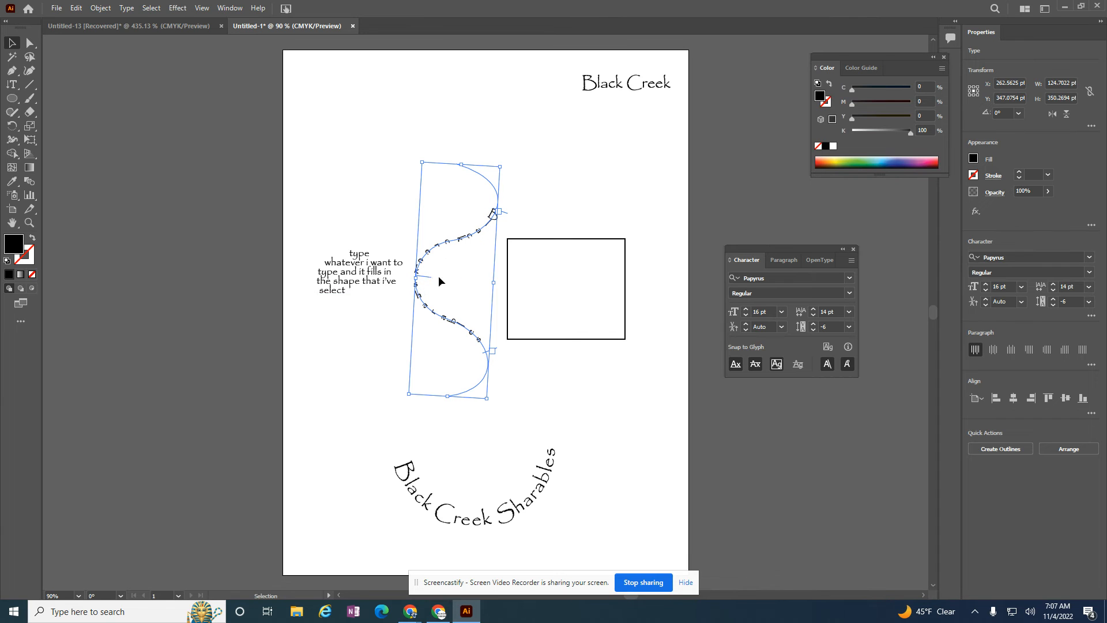
# Step: Change the Vertical Type Tool back to the regular Type Tool and return to the Selection tool
pyautogui.click(12, 89)
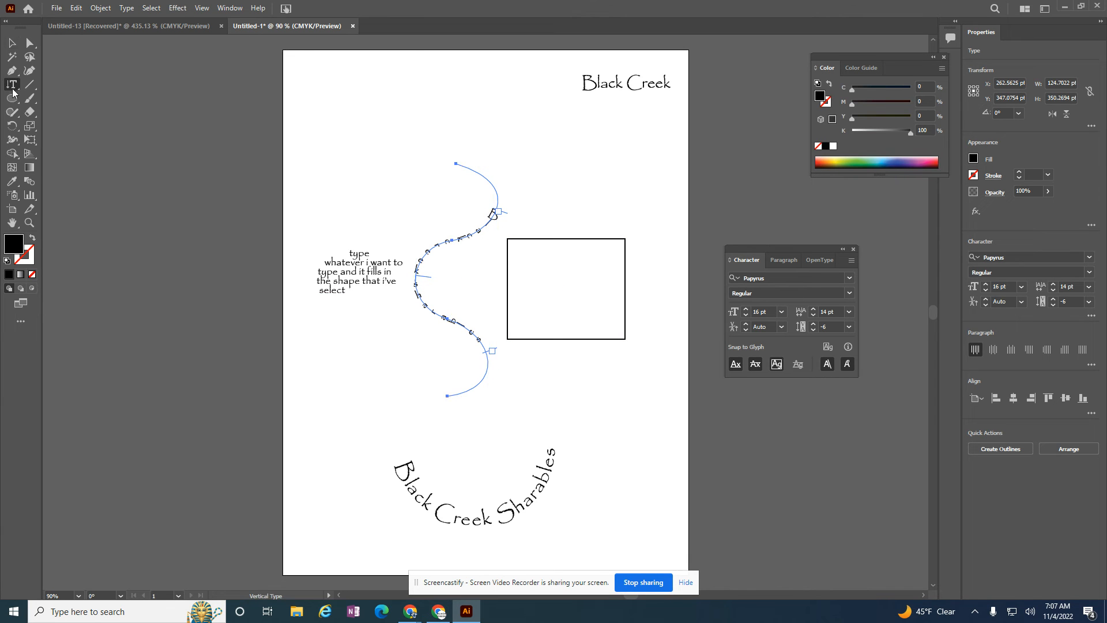
pyautogui.click(61, 84)
pyautogui.click(11, 43)
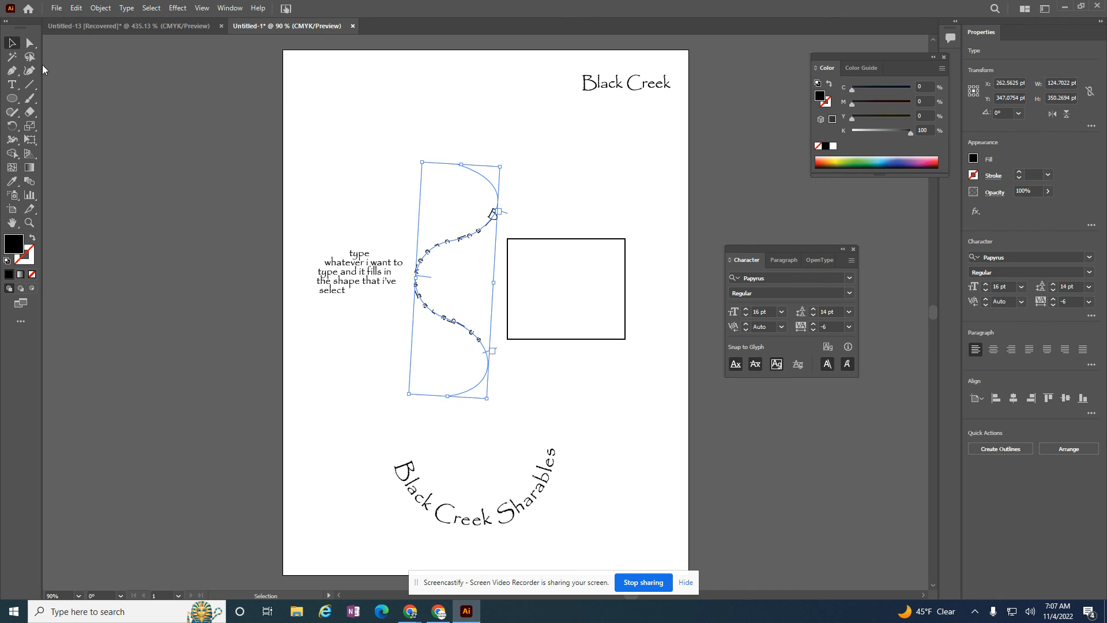